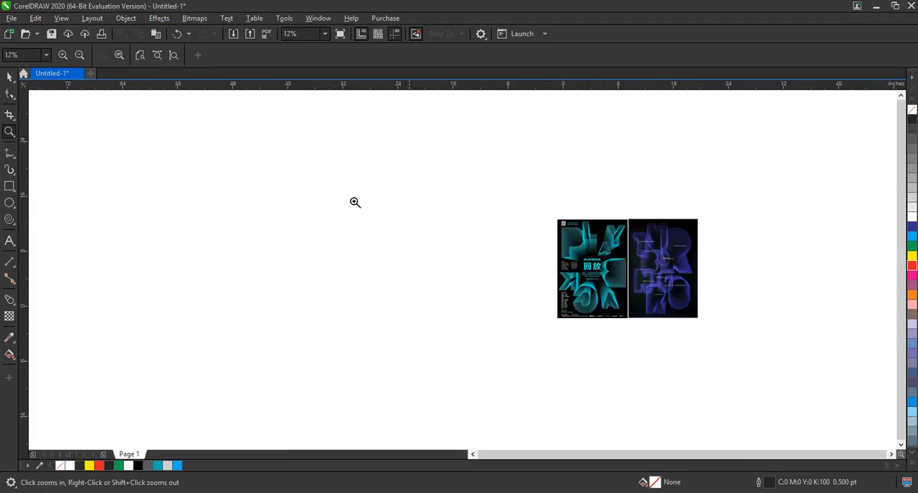
- Add the text PLAY BACK on two lines in the empty area beside the reference posters
drag(648, 327, 712, 338)
drag(260, 153, 713, 393)
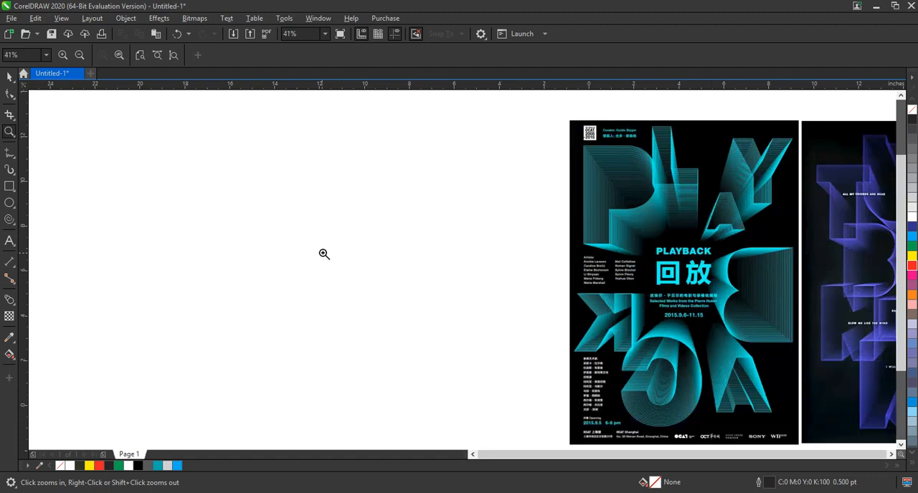
click(10, 242)
click(148, 214)
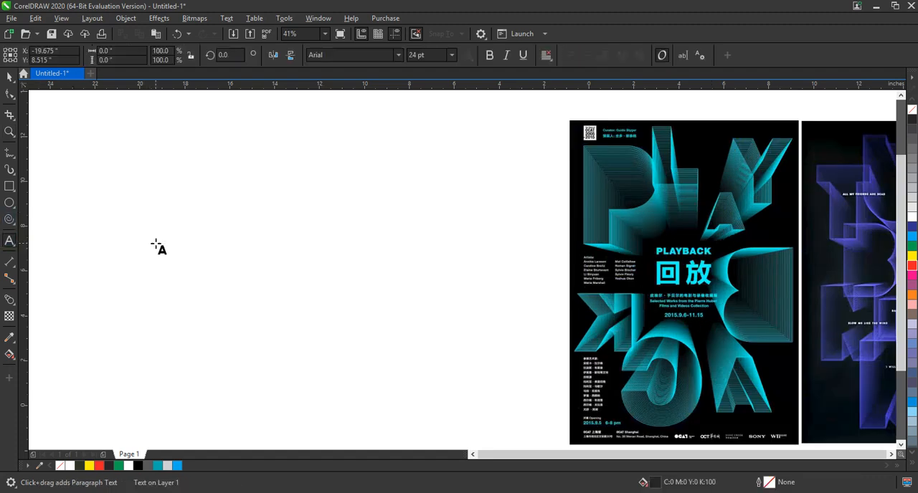
text(PlBACK)
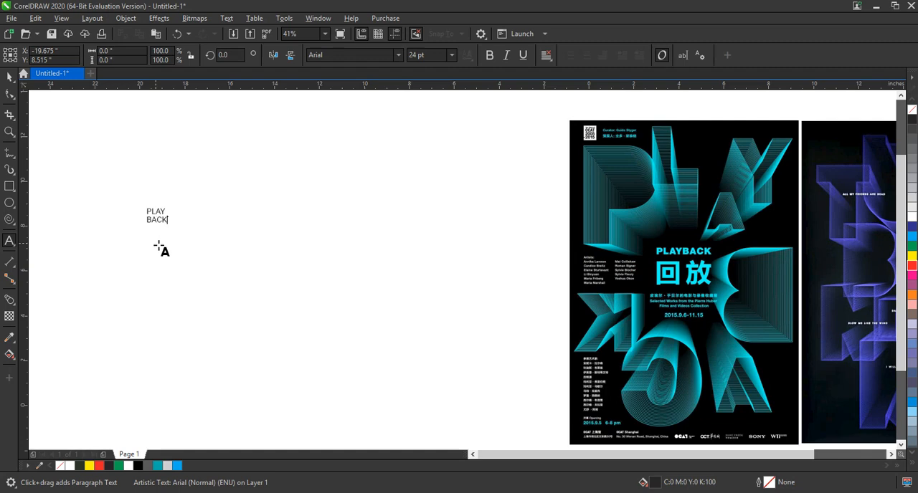
key(Escape)
- Enlarge the PLAY BACK text to about 313 pt and set its font to Swis721 Blk BT
click(8, 78)
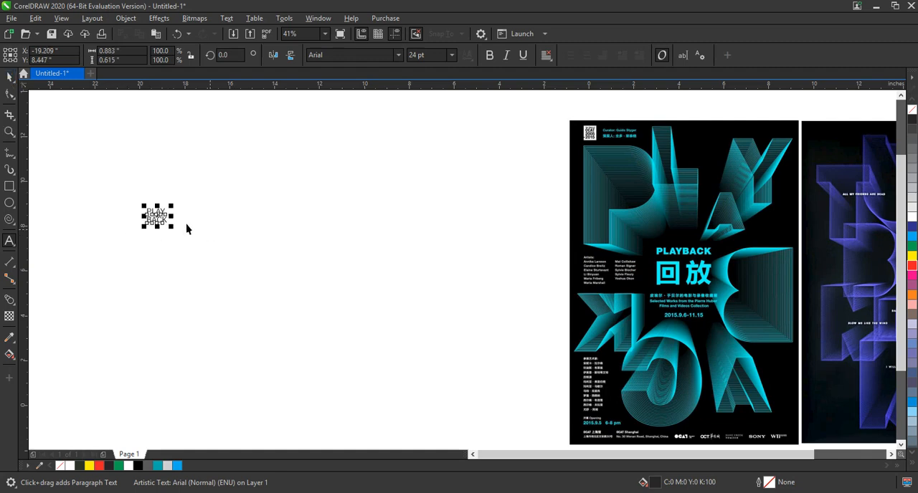
drag(172, 228, 400, 400)
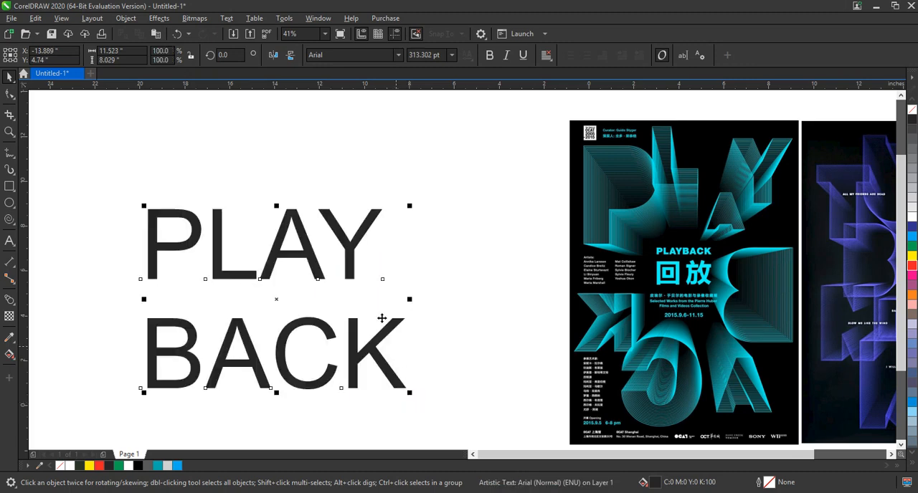
click(398, 54)
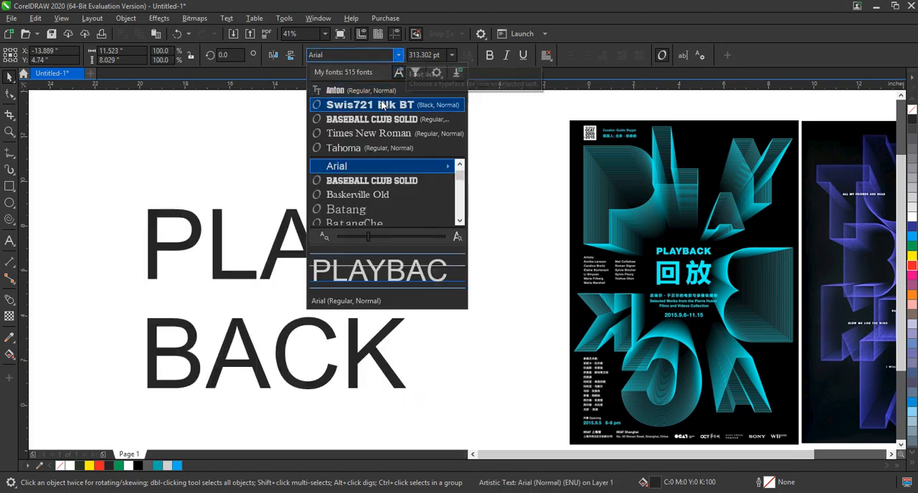
click(383, 105)
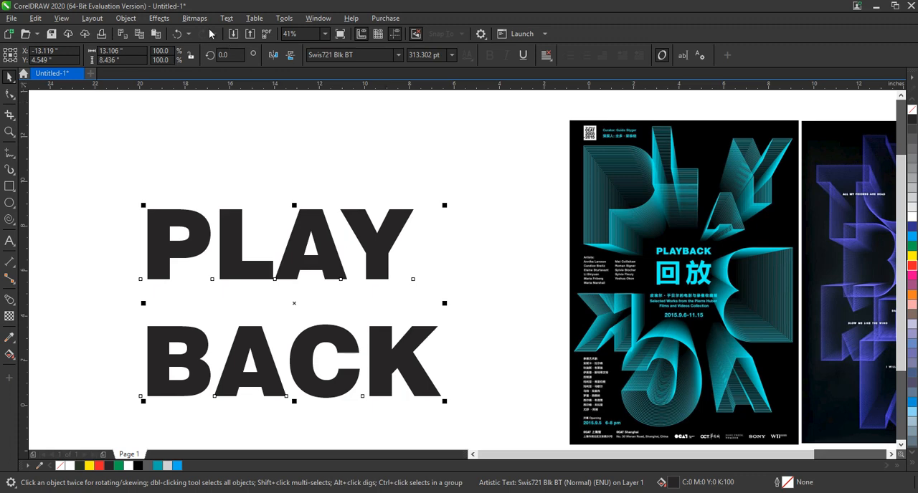
- Break the text apart into separate lines, and break both PLAY and BACK into individual letters
click(127, 18)
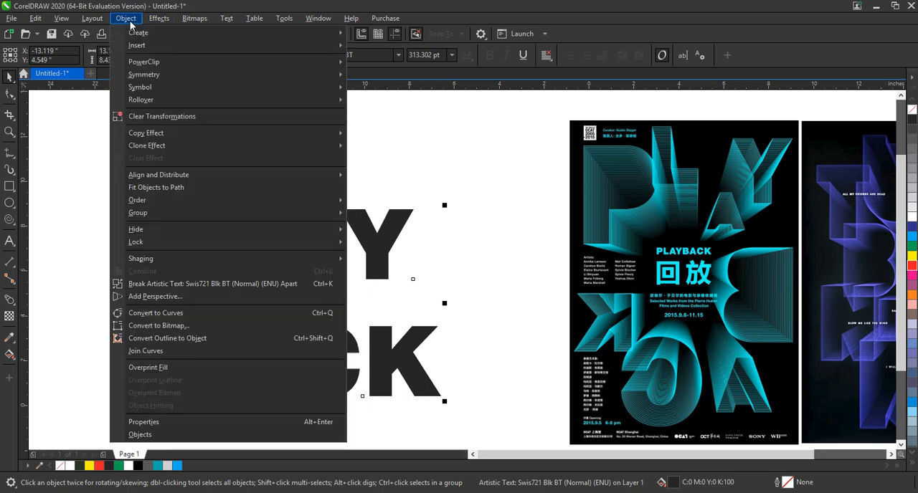
click(159, 285)
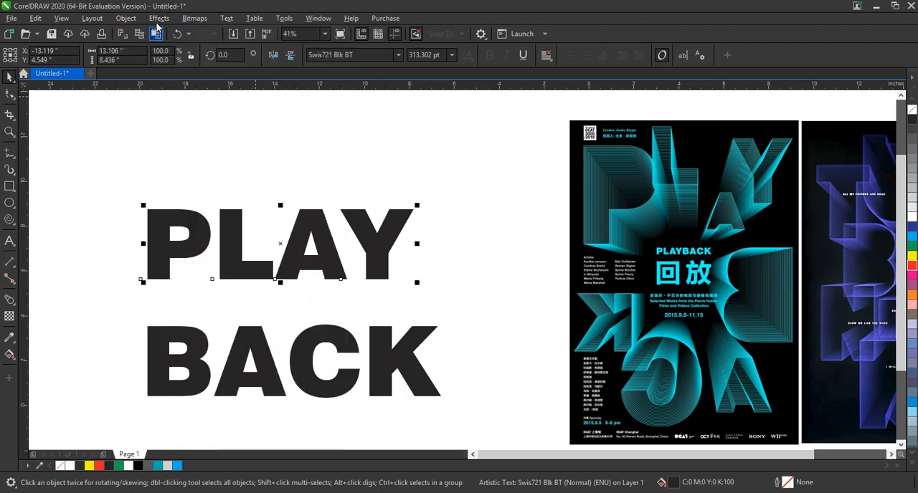
click(127, 18)
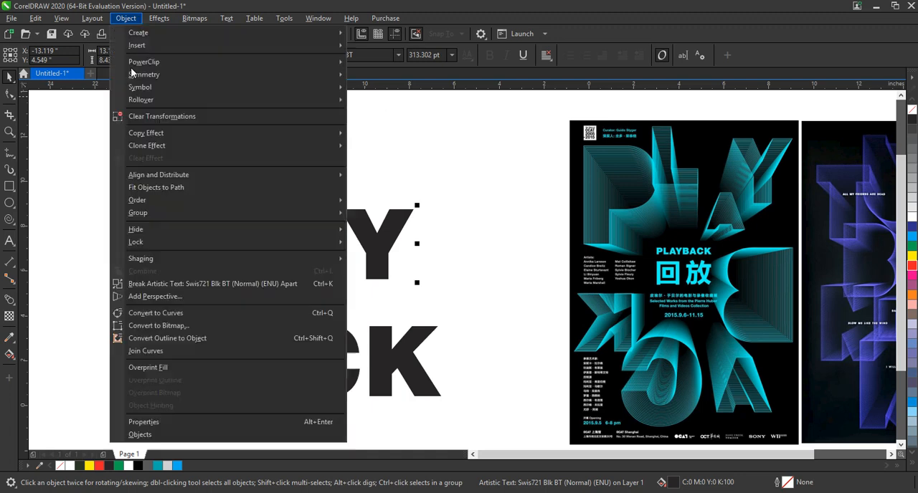
click(153, 285)
click(401, 347)
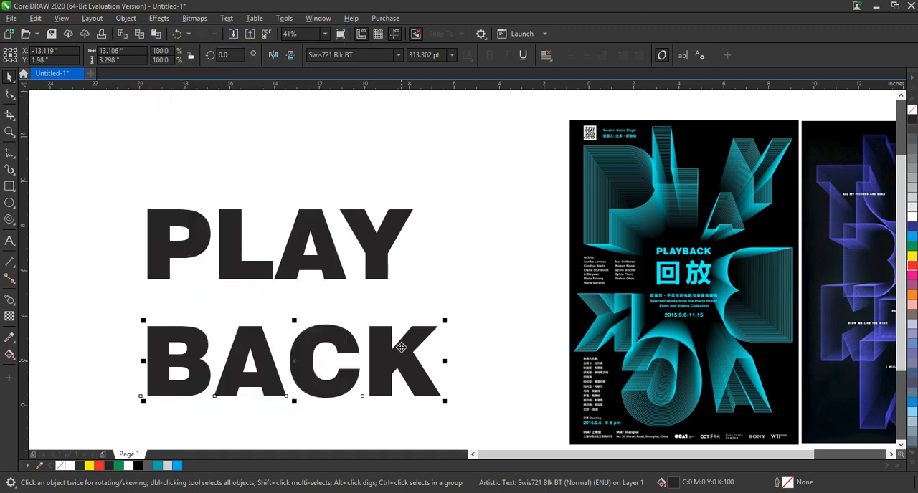
click(125, 18)
click(153, 285)
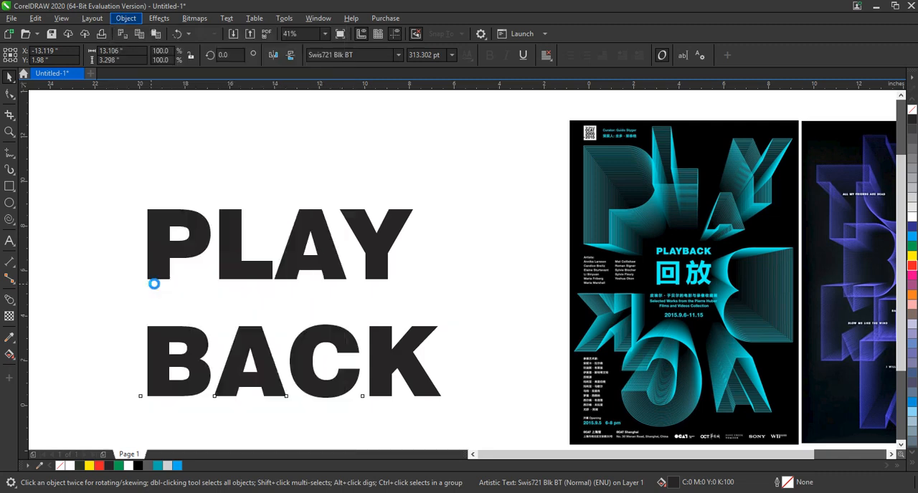
click(302, 248)
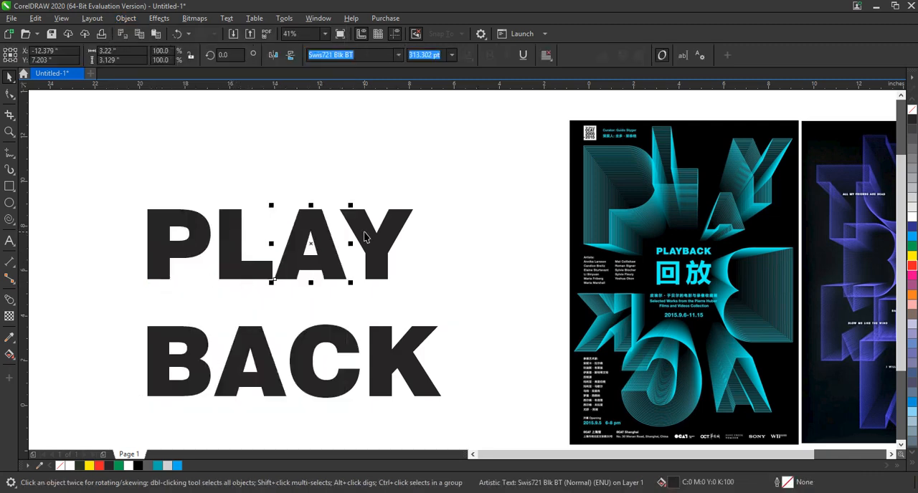
click(406, 244)
click(433, 243)
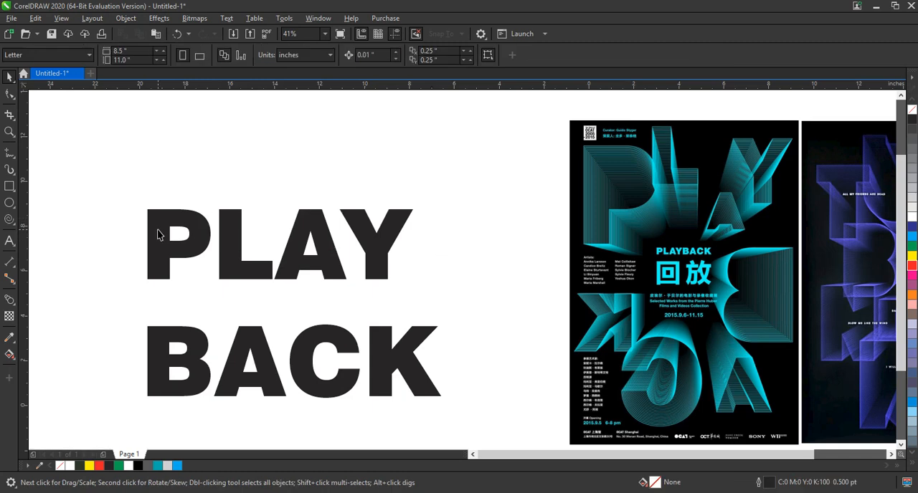
- Move the P up and enlarge it to about 5.3 by 5.9 inches
drag(159, 236, 201, 162)
drag(256, 211, 311, 275)
drag(281, 204, 233, 208)
- Select all the letters of PLAY and BACK and convert them to curves
drag(91, 129, 325, 343)
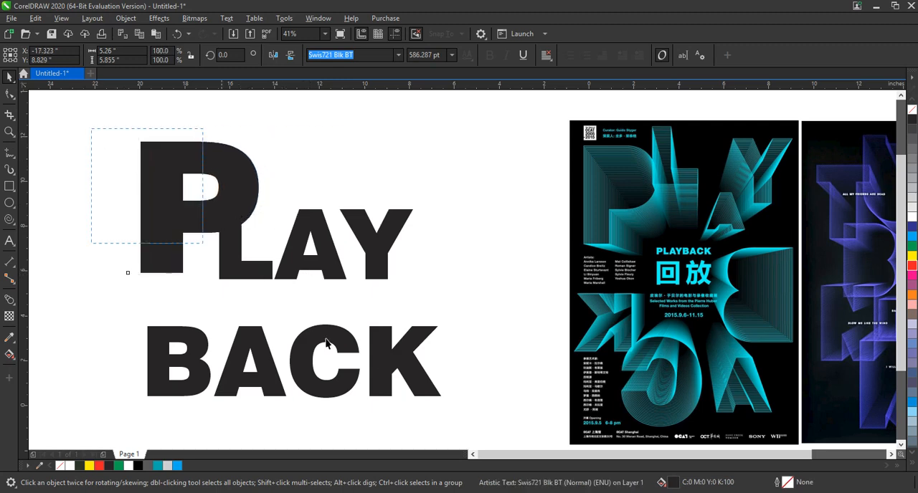
drag(481, 413, 481, 414)
click(449, 192)
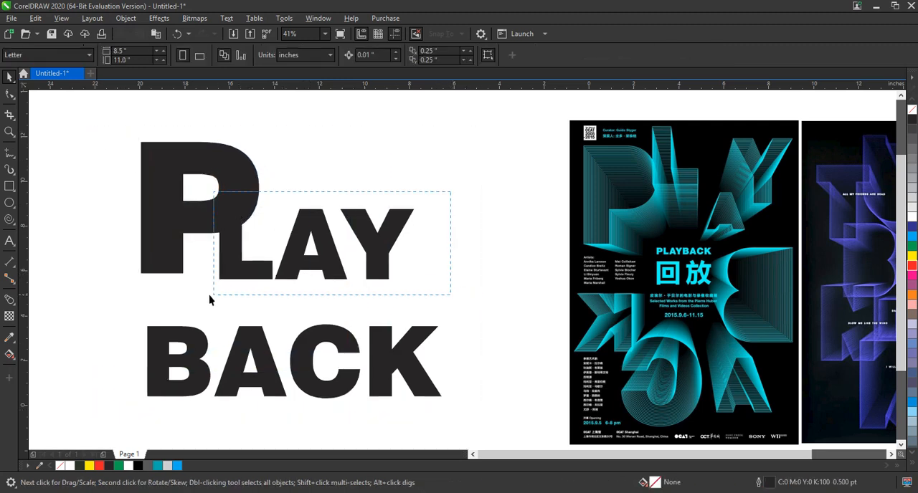
drag(209, 294, 207, 296)
- Place the L against the P's upper curve, enlarged to about 2.8 by 3.7 inches, and set the A just below it
drag(261, 272, 260, 174)
click(307, 291)
drag(322, 202, 329, 220)
drag(289, 197, 287, 190)
drag(424, 271, 290, 242)
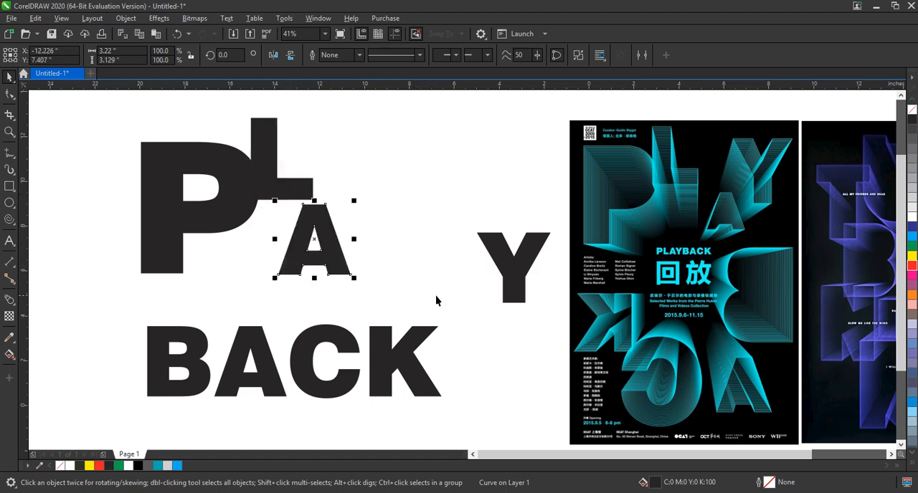
- Place the Y beside the L, enlarge it to about 4.6 by 4.3 inches, and tuck the A beneath both
drag(501, 260, 345, 192)
drag(398, 159, 373, 164)
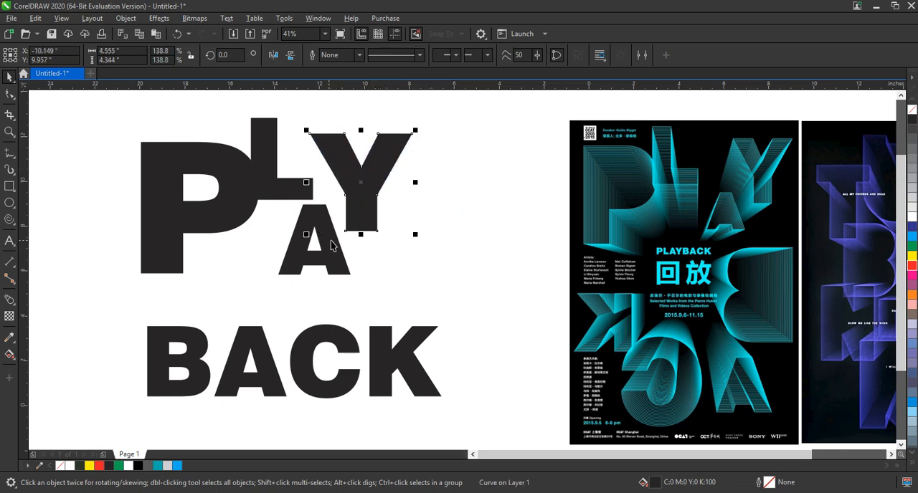
drag(333, 245, 338, 244)
- Mirror the four letters of BACK horizontally as one selection
click(396, 339)
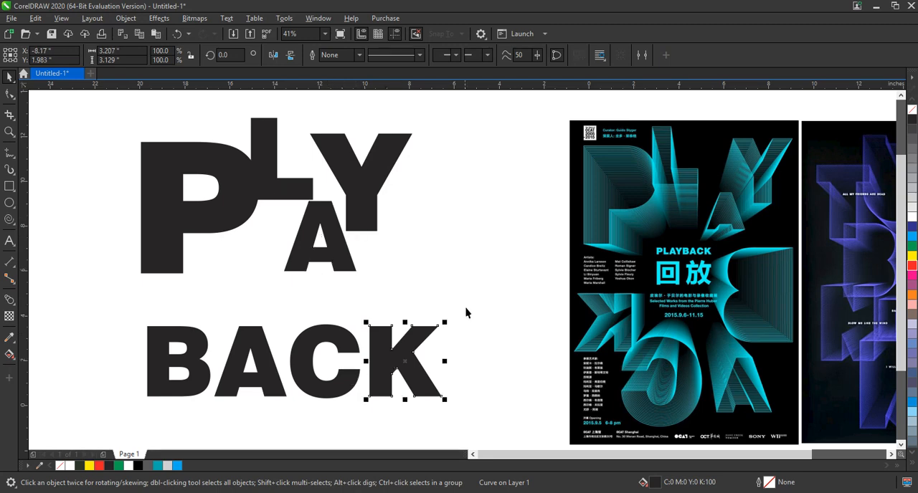
drag(466, 312, 123, 414)
click(274, 55)
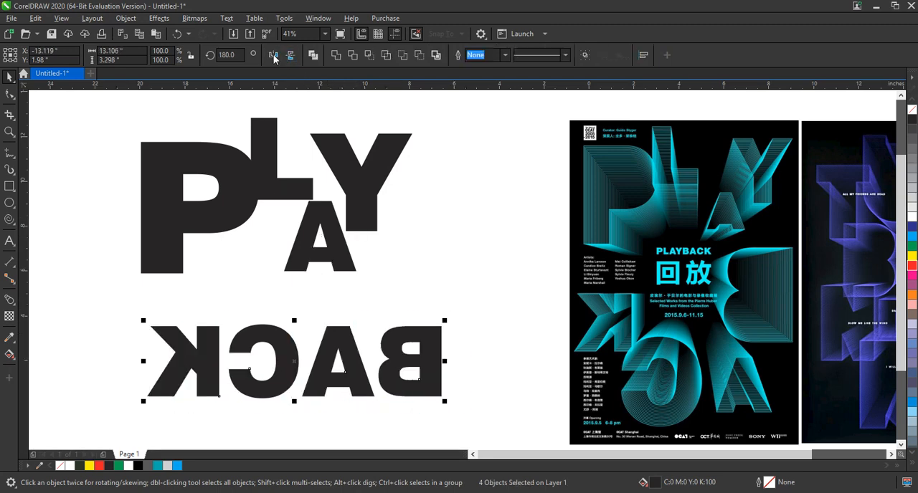
click(303, 345)
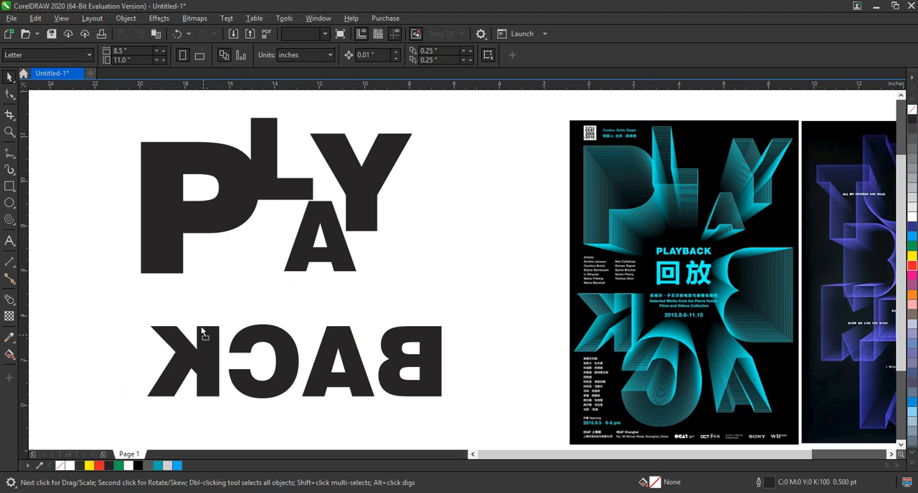
- Move the mirrored K up under the P, enlarge the C and shift it down-left, and lower the A beside it
drag(201, 331, 190, 308)
click(275, 364)
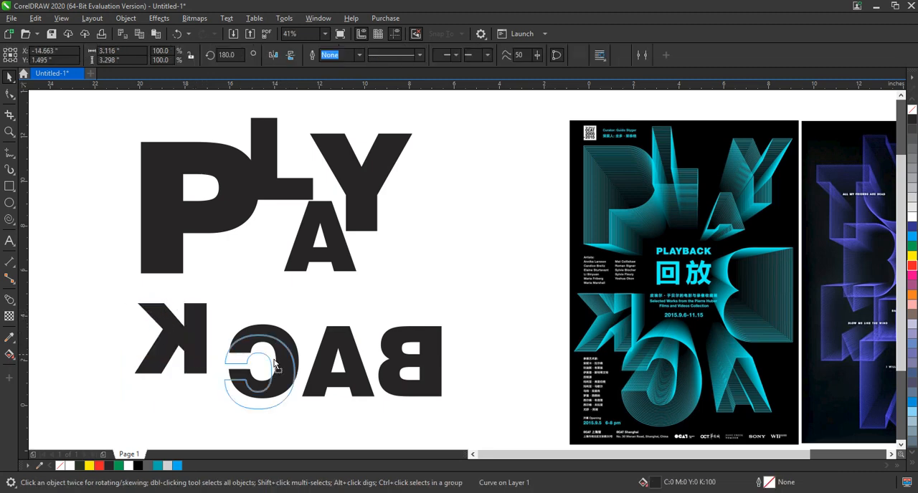
drag(275, 364, 265, 378)
mouse_move(291, 344)
mouse_down()
mouse_move(304, 326)
mouse_move(279, 342)
mouse_up()
drag(345, 346, 346, 374)
- Move the mirrored B up below the Y and enlarge it to about 4.4 by 4.9 inches
click(411, 339)
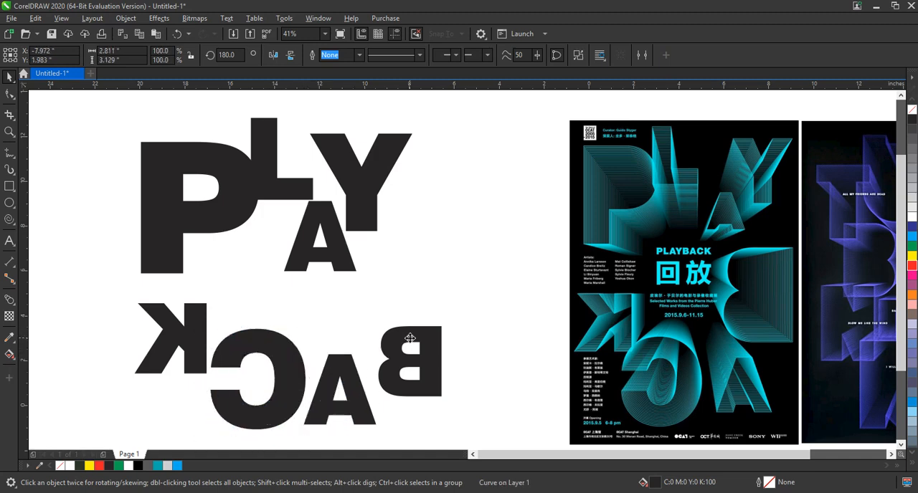
drag(449, 320, 442, 290)
click(475, 319)
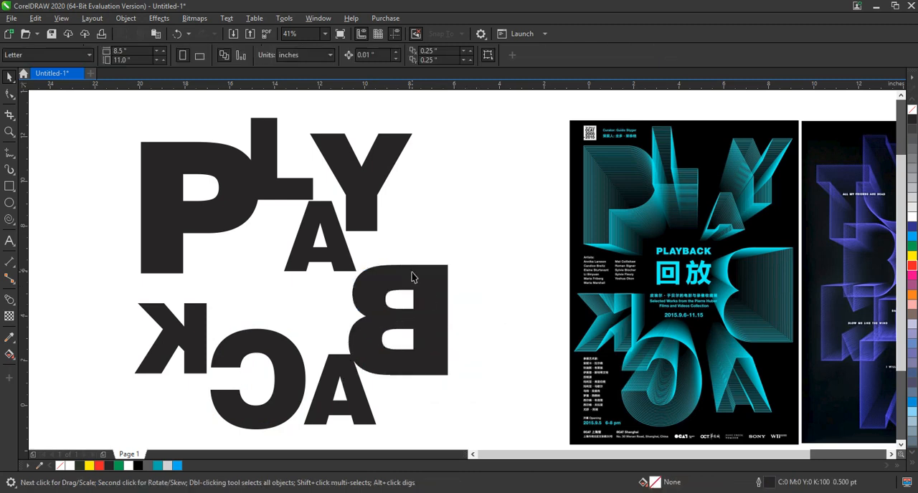
- Shrink the upper A to about 2.5 by 2.5 inches, keeping it between the L and the Y
click(347, 256)
drag(284, 278, 343, 249)
click(439, 268)
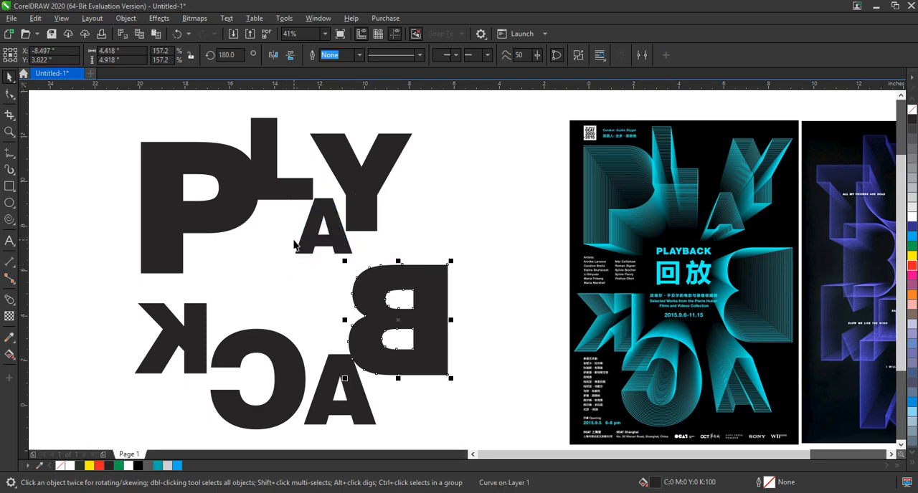
click(293, 242)
- Adjust the letter spacing by lowering the C slightly, raising the B toward the Y, and nudging the lower A and the L
click(189, 319)
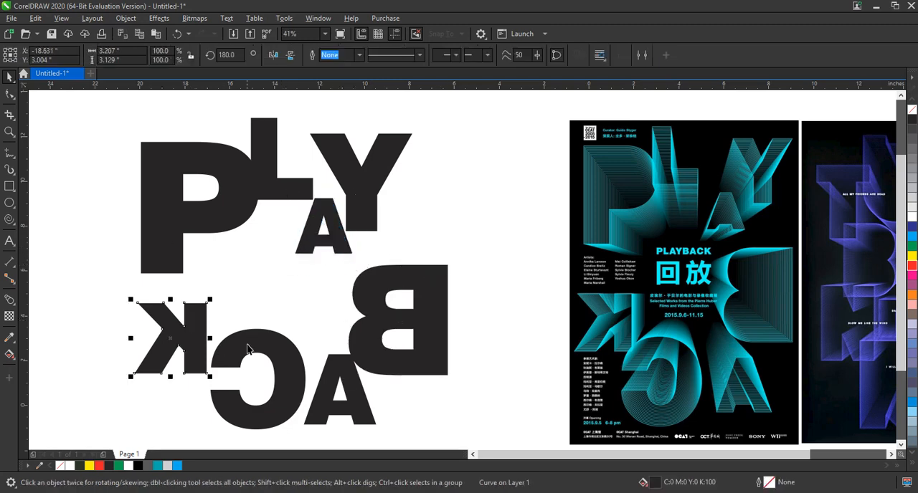
drag(248, 347, 249, 352)
drag(331, 369, 375, 347)
drag(342, 385, 351, 384)
click(477, 283)
click(265, 174)
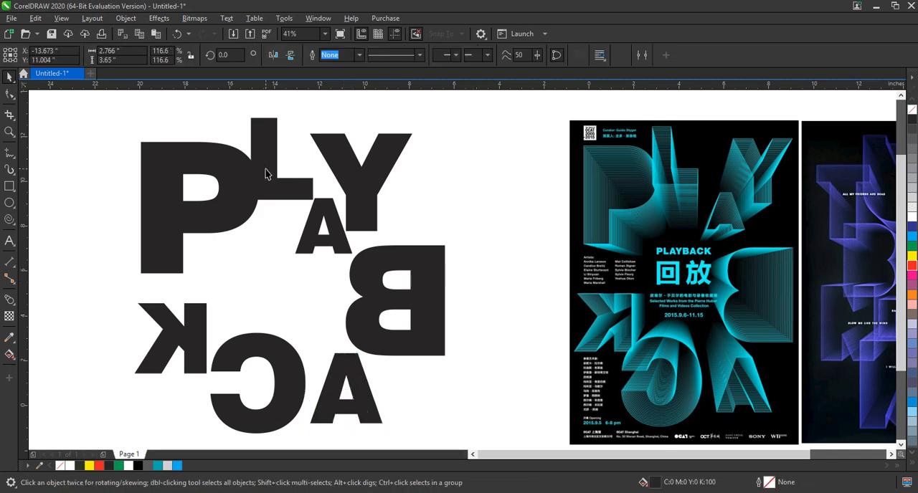
drag(265, 174, 268, 175)
- Break the P and the mirrored B apart and weld each letter's pieces into a solid shape without counters
click(223, 212)
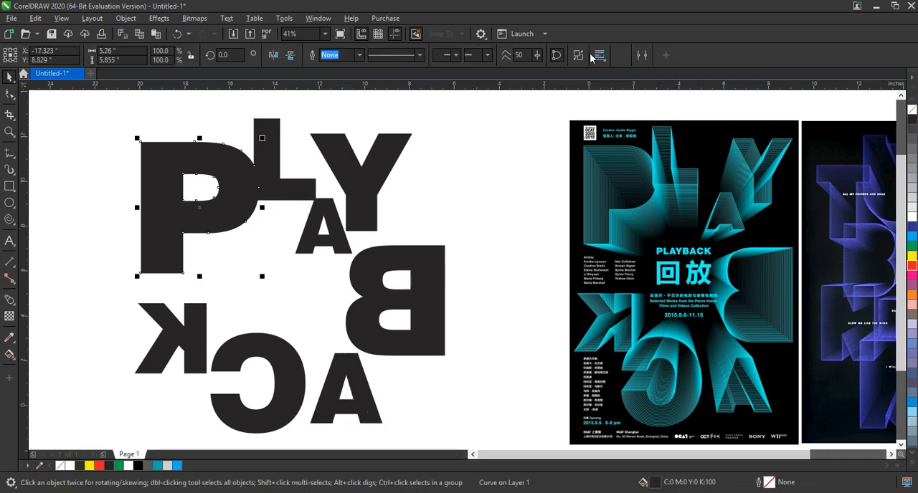
key(Escape)
click(419, 250)
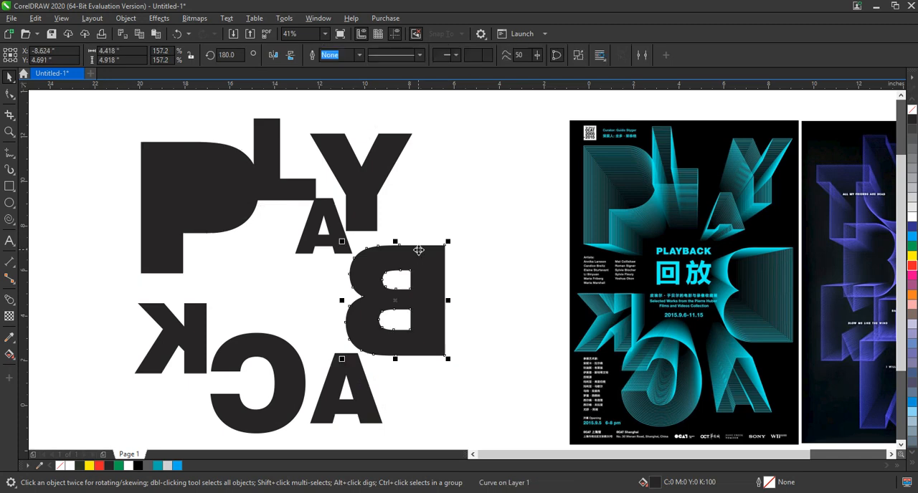
click(579, 58)
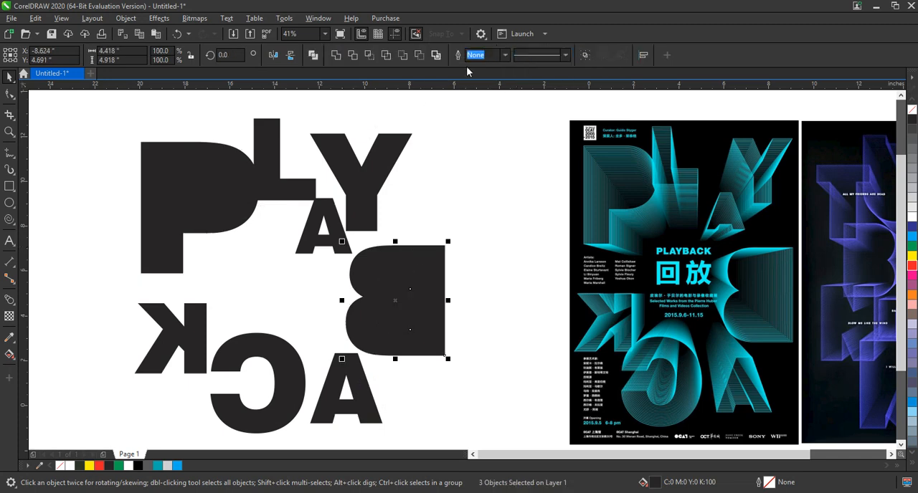
click(336, 55)
- Break both A letters apart and weld each one's pieces into a solid shape without its counter
click(315, 251)
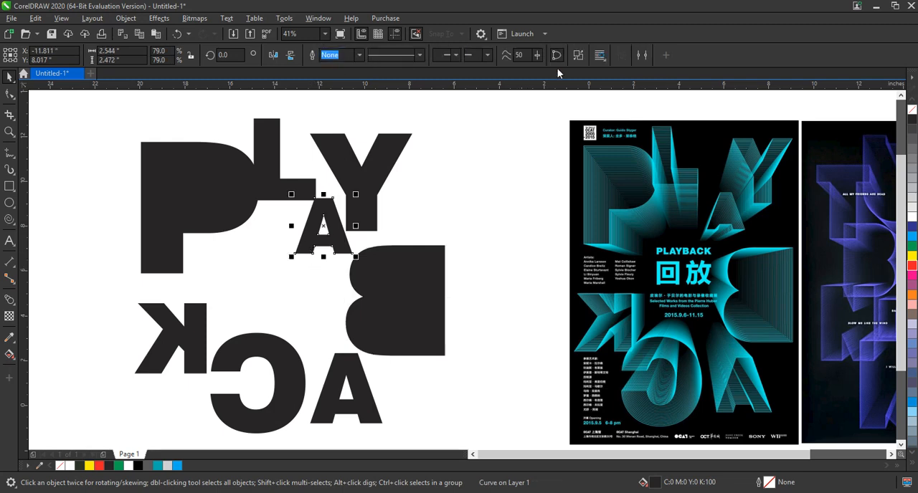
click(578, 56)
click(336, 55)
click(341, 372)
click(578, 56)
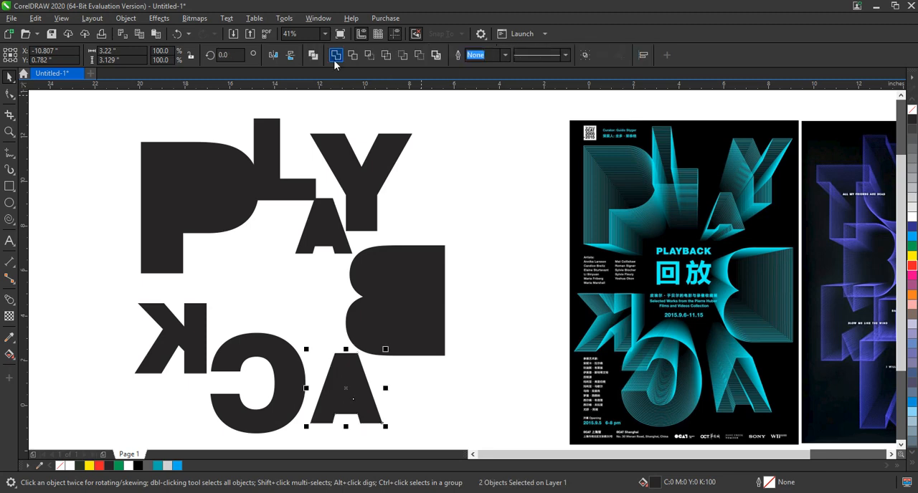
click(336, 55)
click(494, 249)
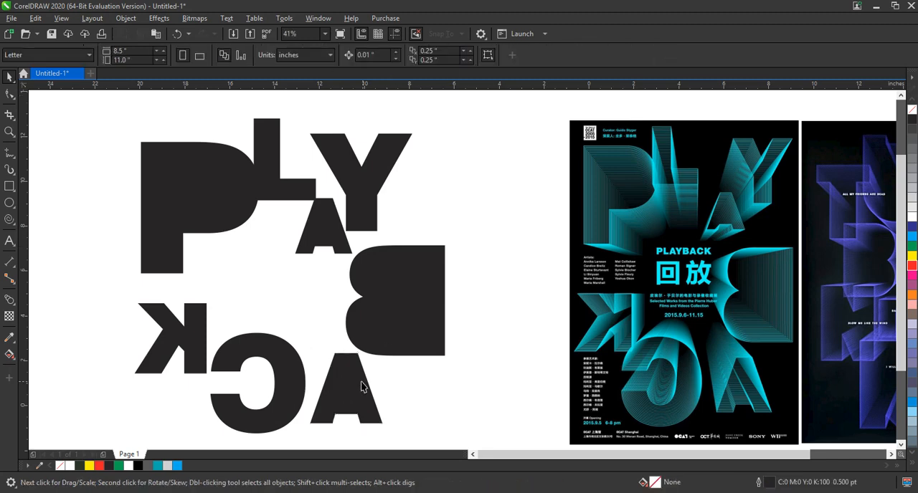
- Move the lower A up and left toward the C, and nudge the solid B slightly upward
click(355, 379)
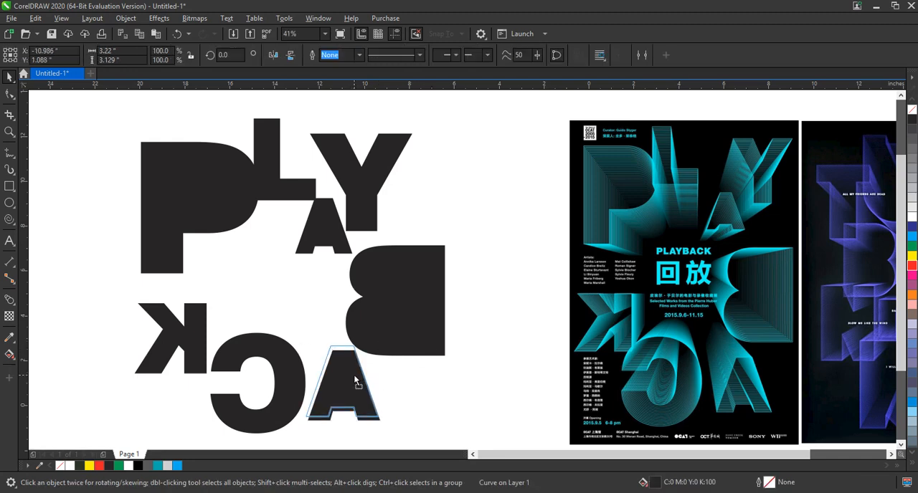
click(416, 334)
key(Escape)
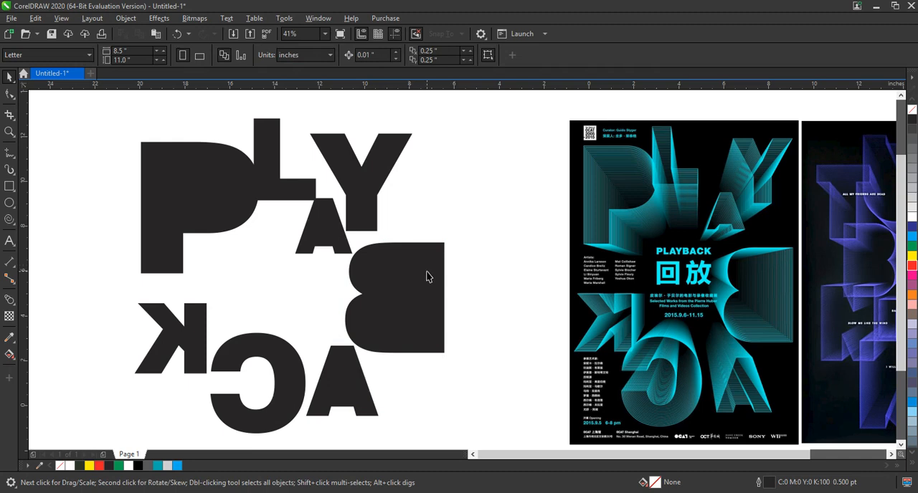
- Weld all eight letters into one curve and move it to the left, clear of the reference posters
drag(244, 269, 466, 440)
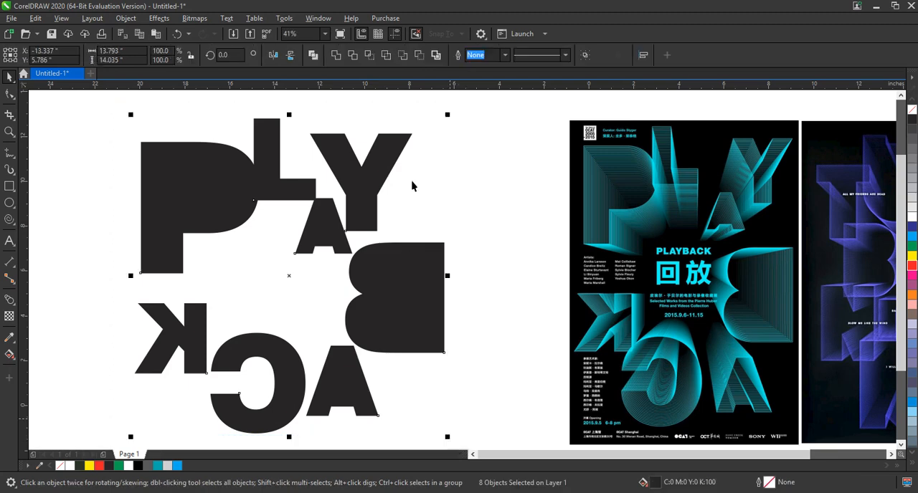
click(336, 55)
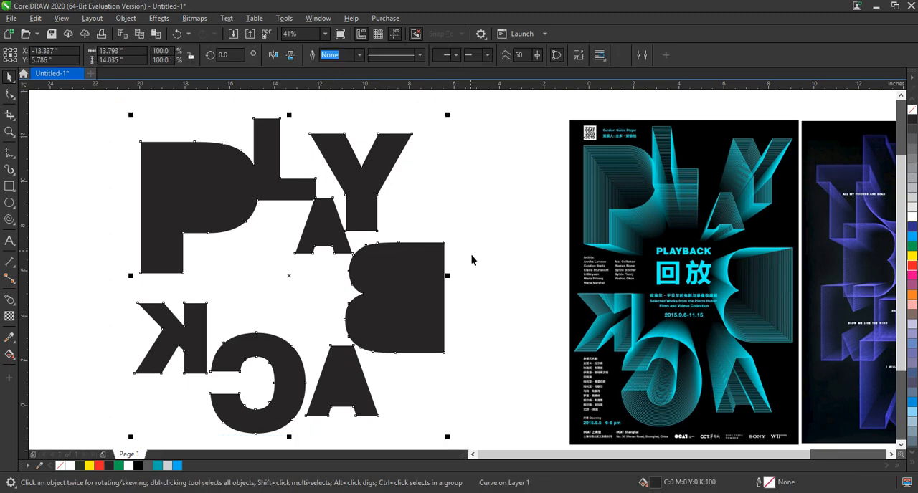
scroll(471, 259, down, 2)
drag(456, 274, 337, 275)
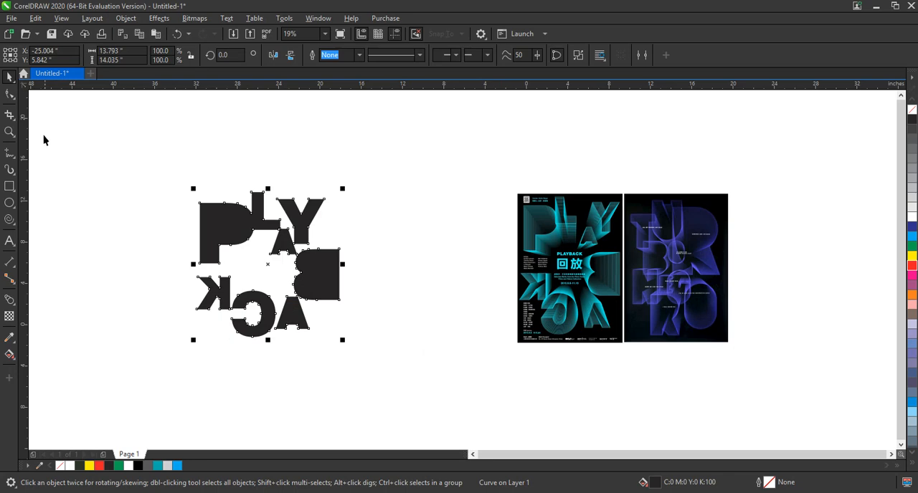
- Draw a poster background rectangle about 12.7 by 16.3 inches between the lettering and the teal reference poster
click(14, 131)
drag(302, 180, 741, 369)
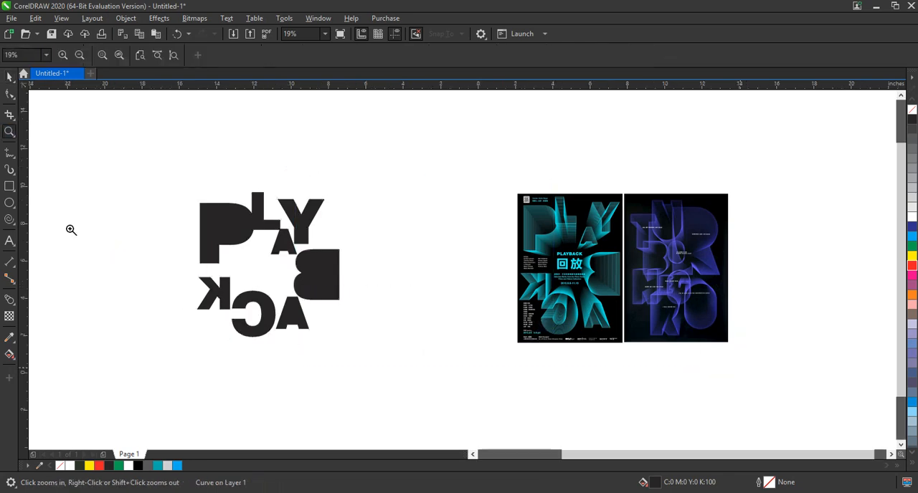
click(10, 186)
drag(207, 120, 443, 423)
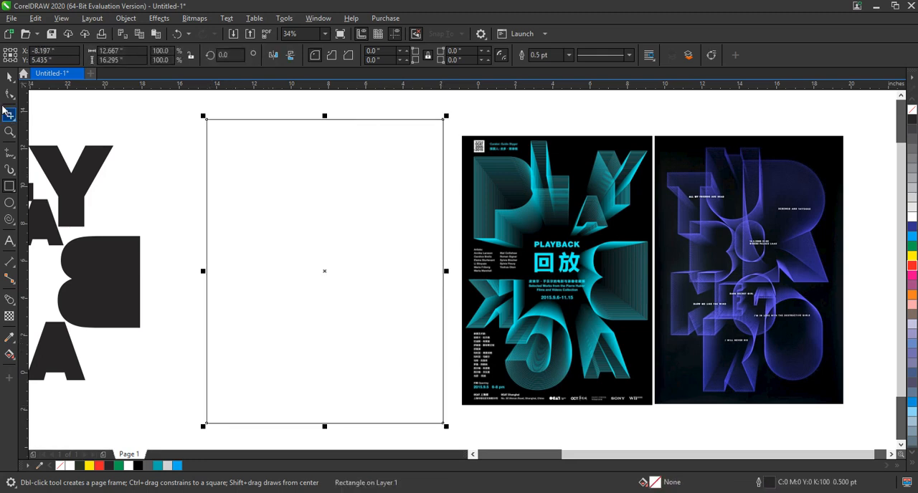
click(9, 77)
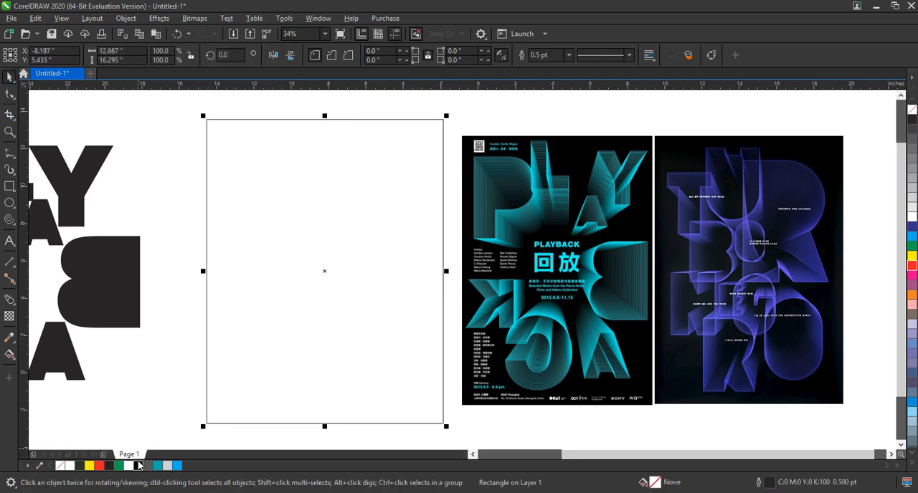
- Fill the background rectangle with 60% black gray and lock it in place
click(138, 466)
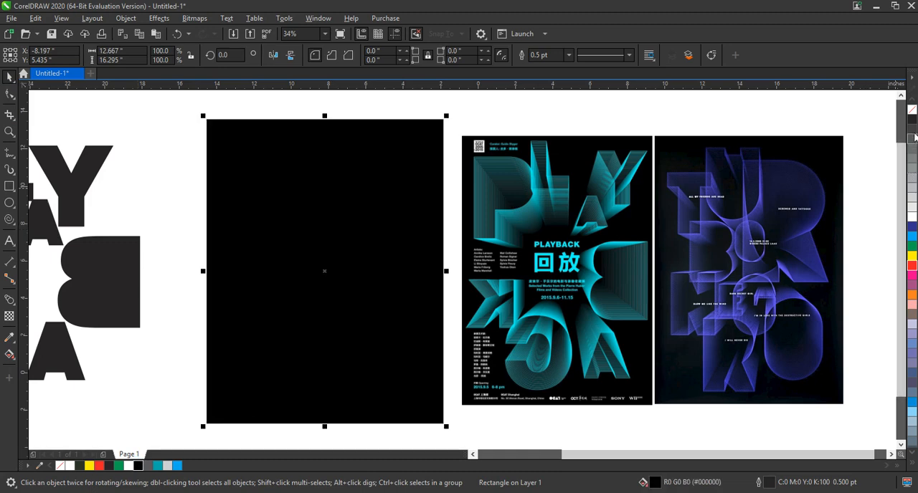
click(912, 128)
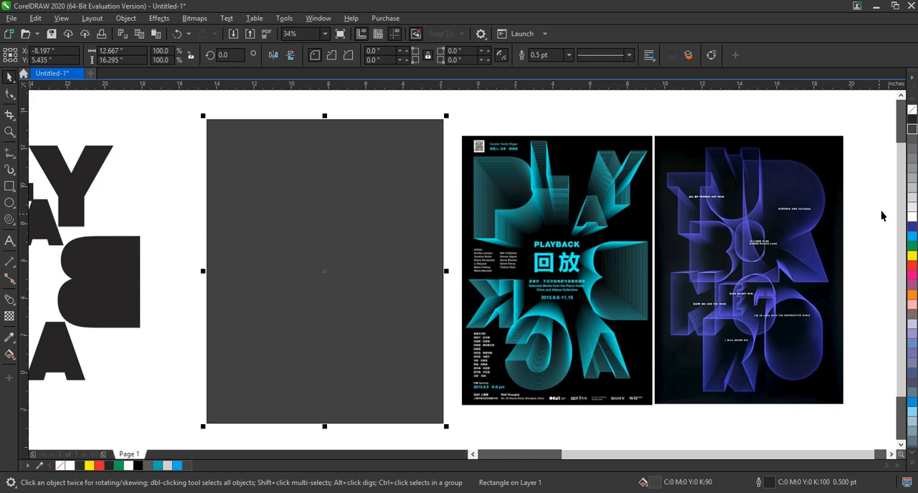
click(911, 158)
right_click(355, 147)
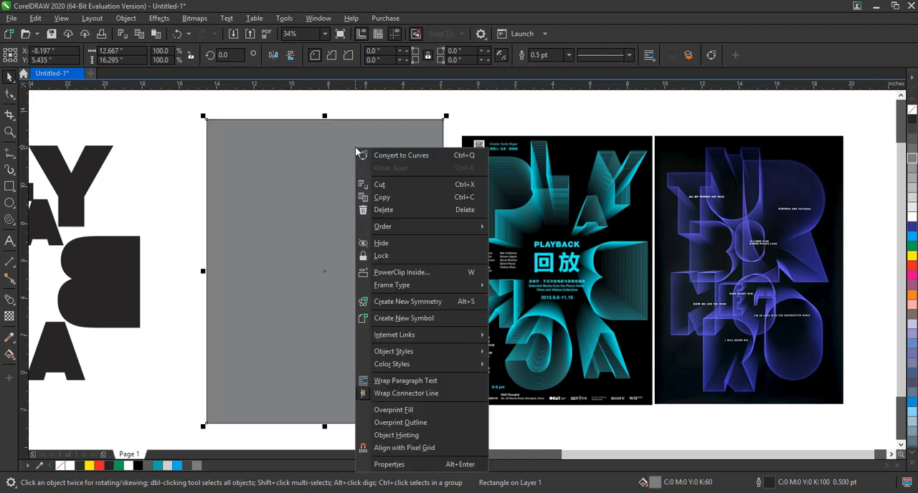
click(382, 255)
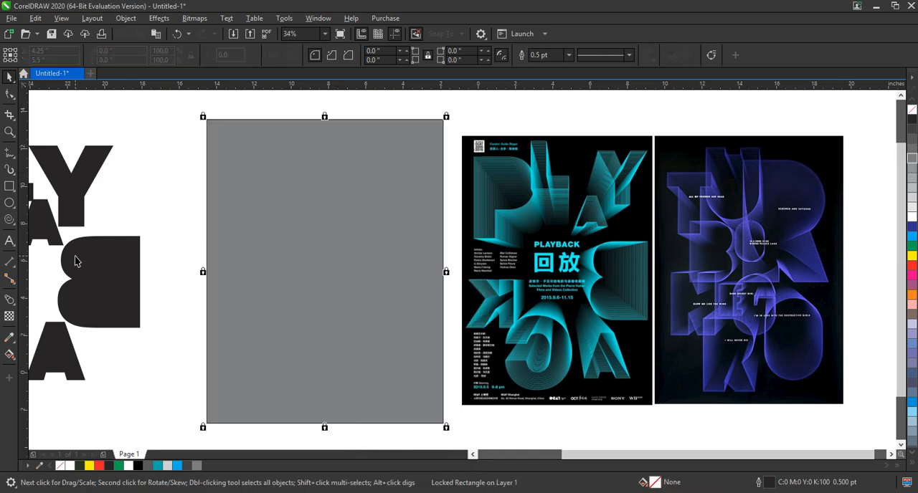
- Place the welded lettering in front of the gray rectangle and scale it down to about 10.8 by 11 inches
drag(77, 261, 397, 263)
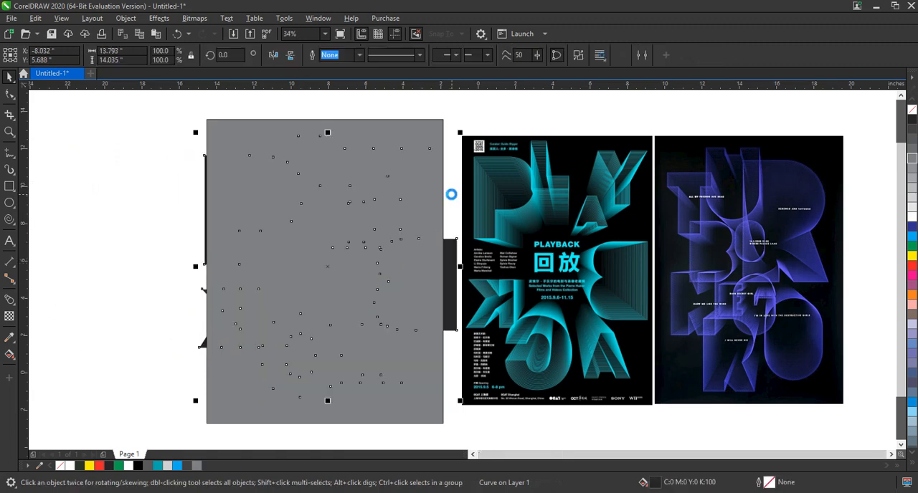
key(ctrl+Home)
drag(461, 132, 430, 161)
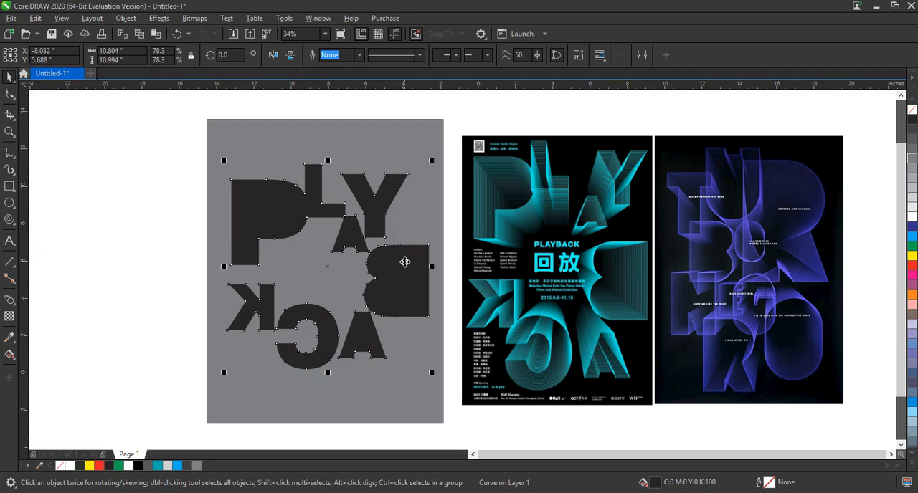
- Stretch and enlarge the lettering to about 12 by 14.7 inches, centering it within the gray rectangle
drag(405, 262, 404, 251)
drag(428, 364, 437, 389)
drag(327, 367, 327, 392)
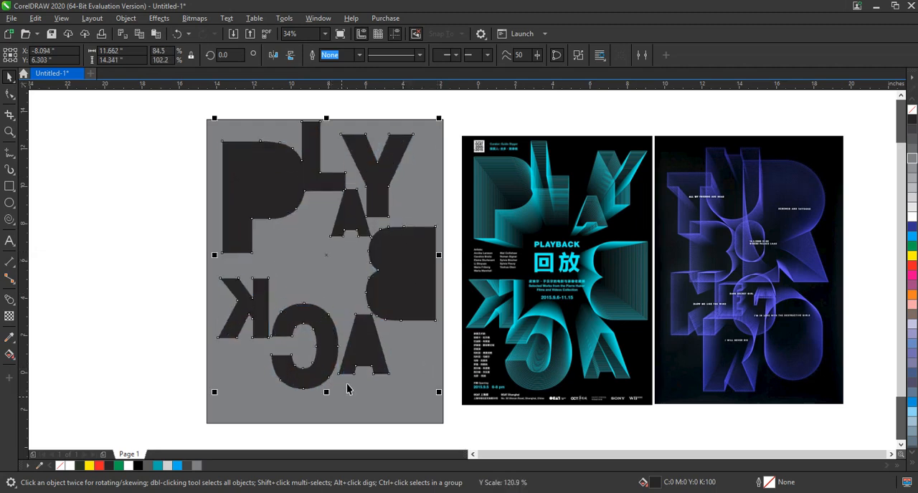
drag(358, 346, 362, 359)
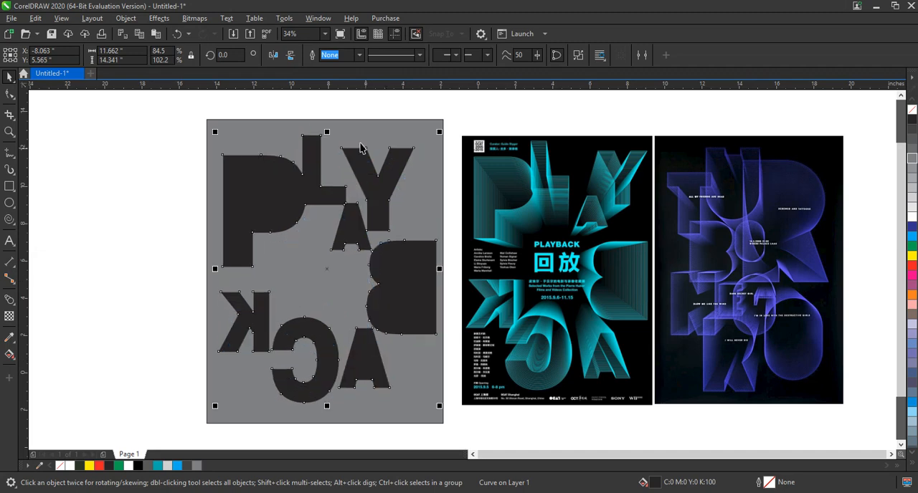
drag(438, 130, 442, 126)
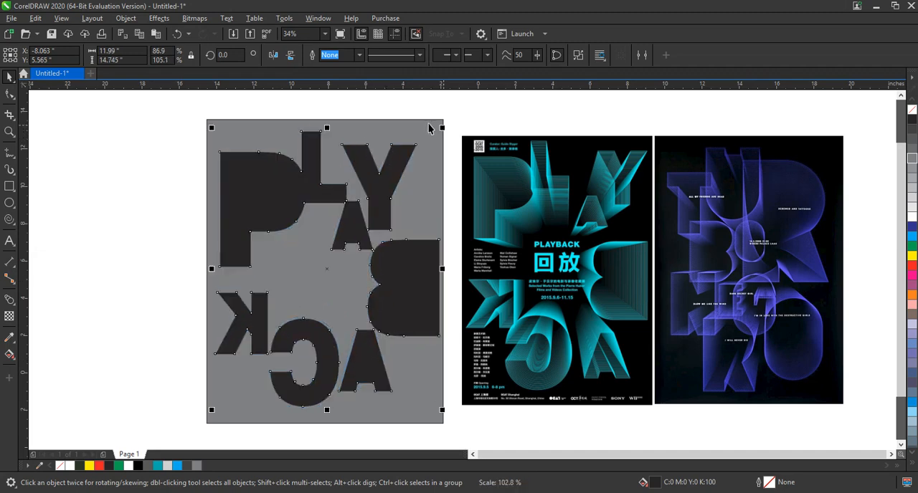
- Give the lettering a 2.0 pt teal outline (#00AEAE) and remove its fill
click(375, 109)
click(379, 185)
right_click(158, 466)
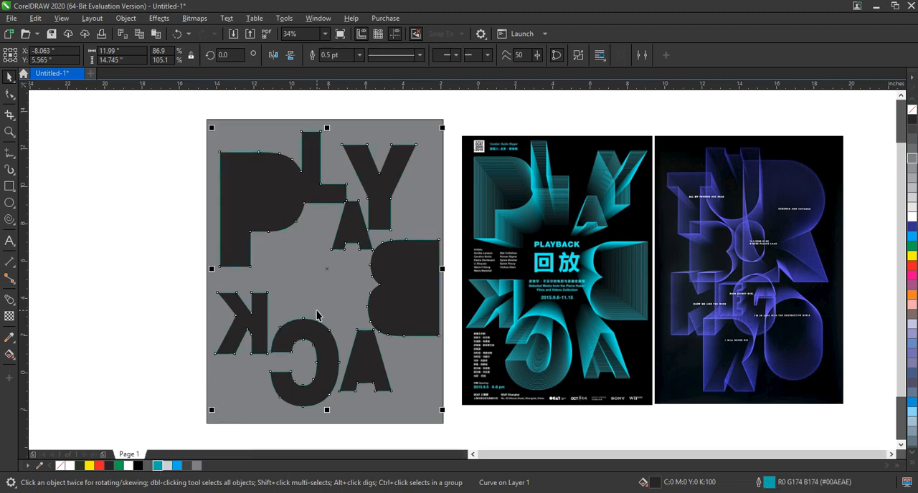
click(911, 109)
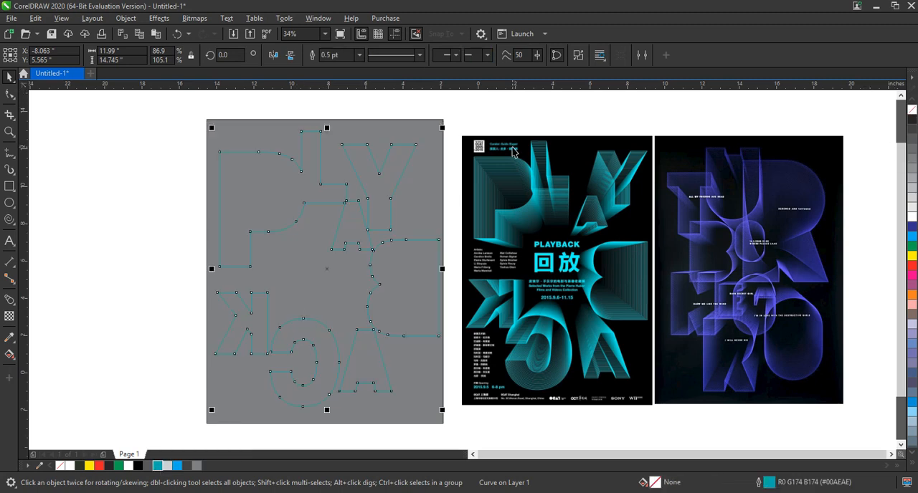
key(shift+F2)
click(358, 56)
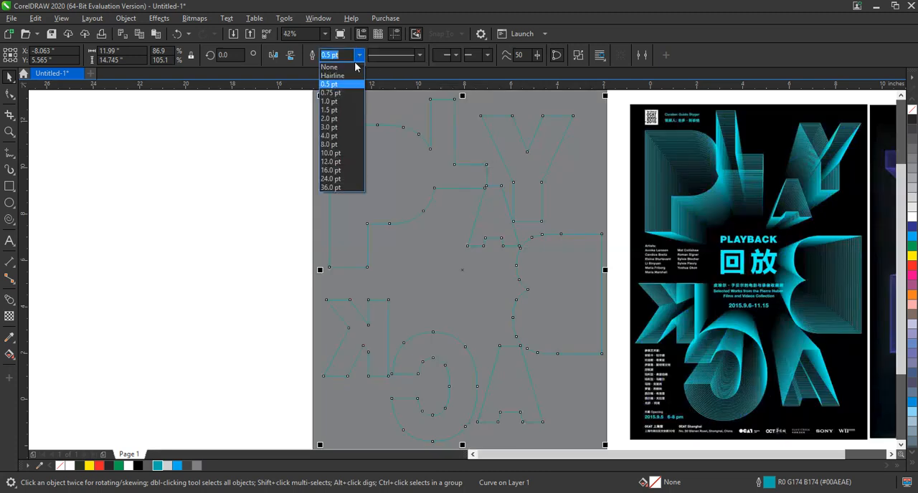
click(342, 119)
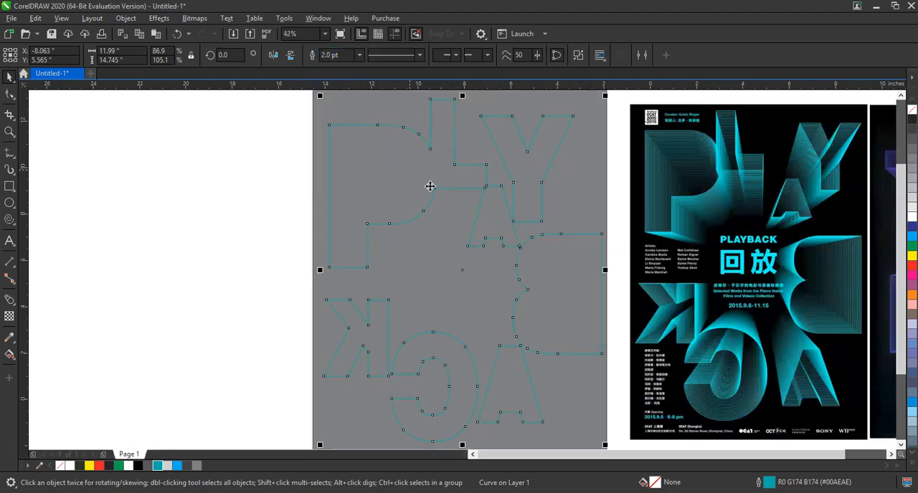
- Make a centered smaller copy of the lettering, about 5.6 by 6.8 inches, and color its outline black
drag(606, 101, 534, 193)
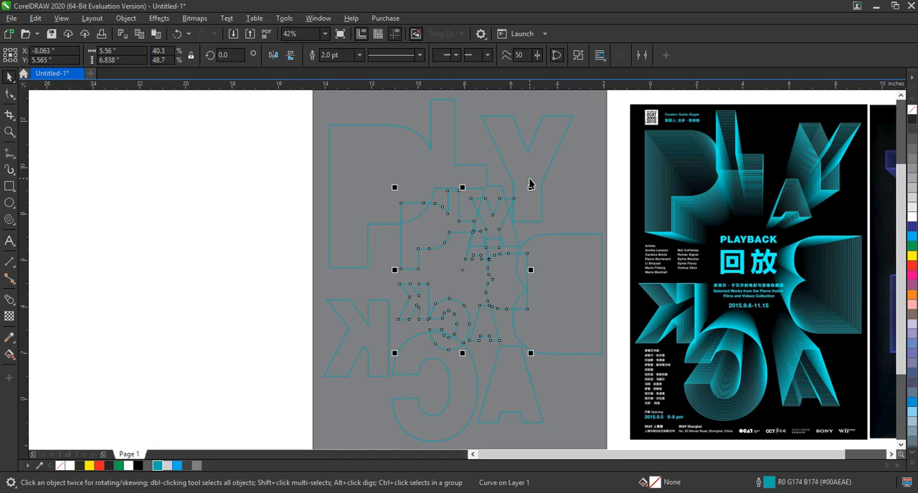
right_click(139, 466)
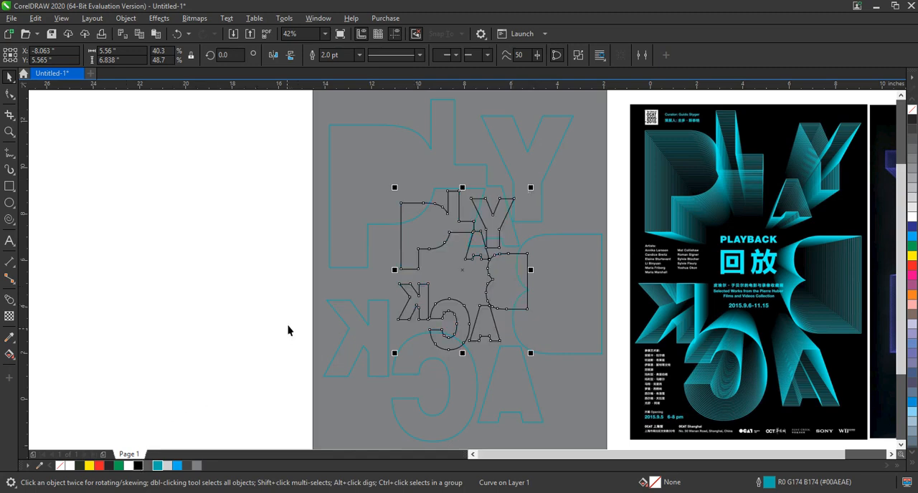
- Blend the small black lettering with the large teal lettering using 53 blend steps
click(515, 219)
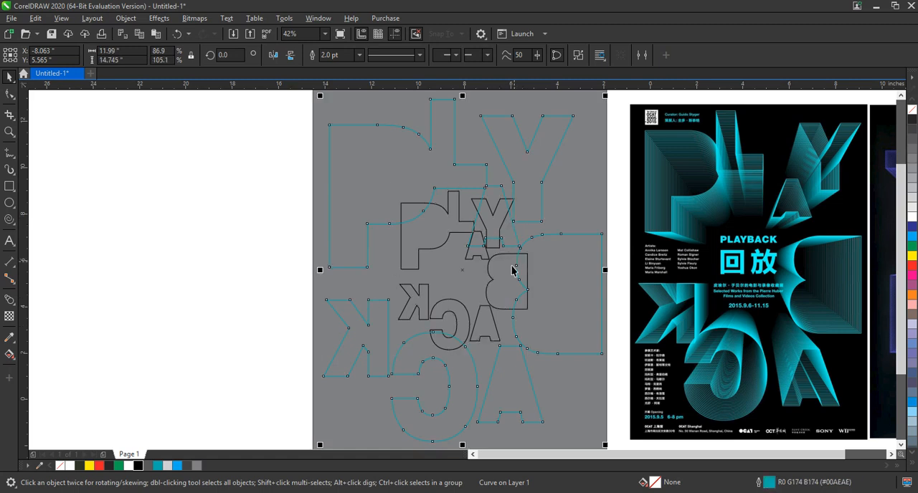
shift+click(488, 264)
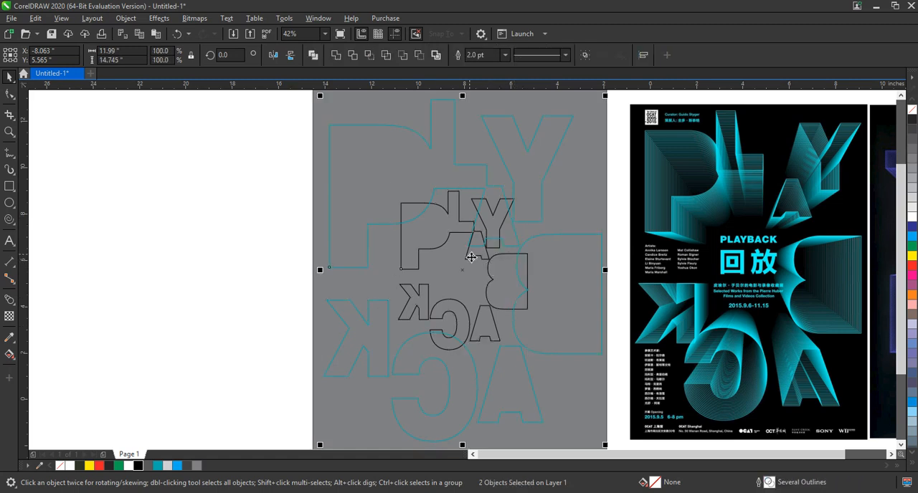
click(9, 302)
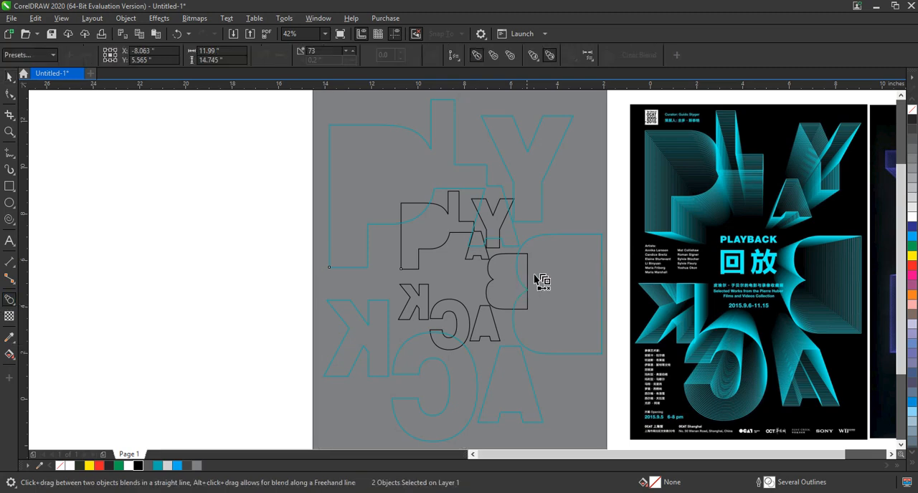
drag(526, 256, 512, 299)
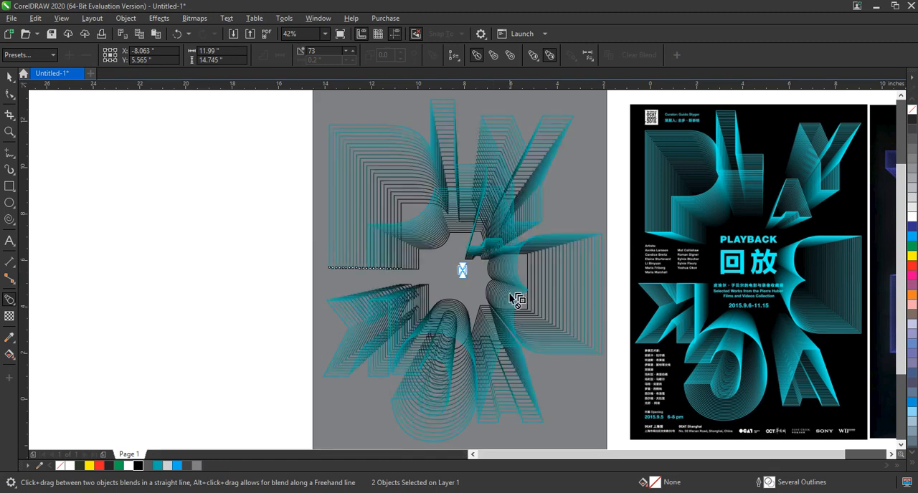
click(352, 51)
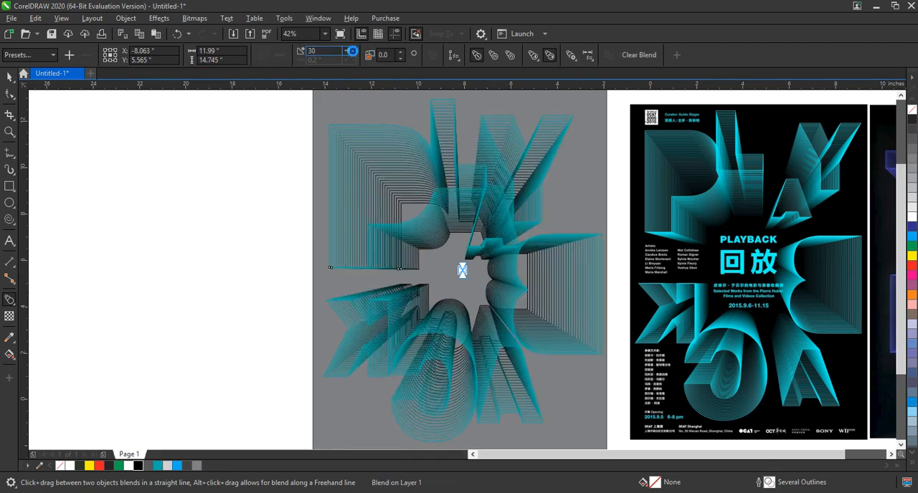
click(352, 51)
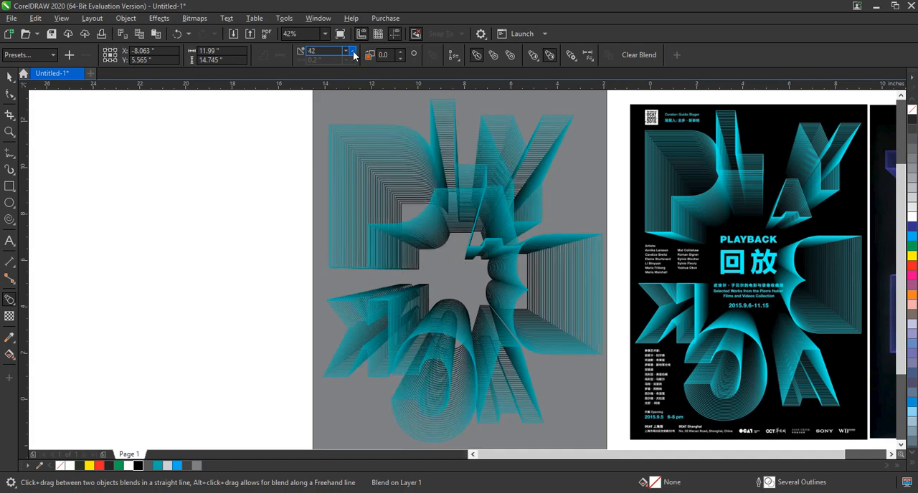
click(352, 51)
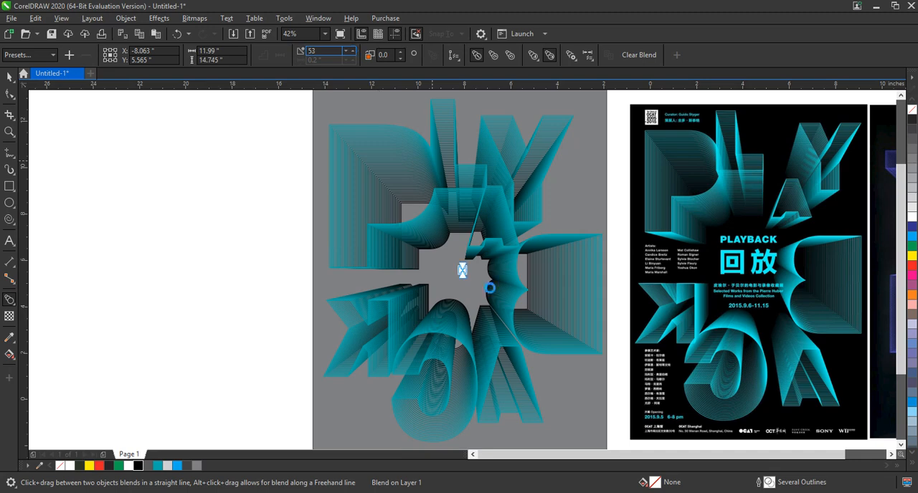
- Shift the blend's large teal lettering slightly up and left, and increase the blend to 69 steps
mouse_move(463, 270)
mouse_down()
mouse_move(462, 252)
mouse_move(471, 256)
mouse_move(459, 254)
mouse_up()
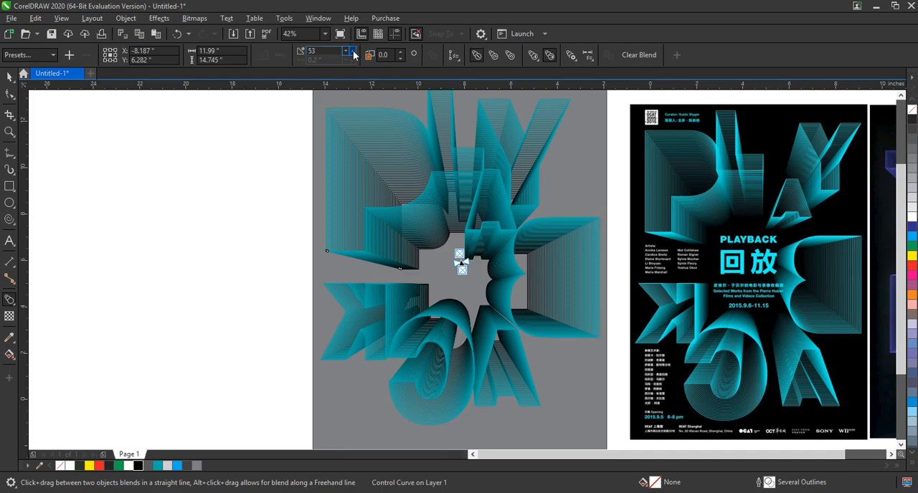
click(352, 51)
click(351, 51)
click(351, 51)
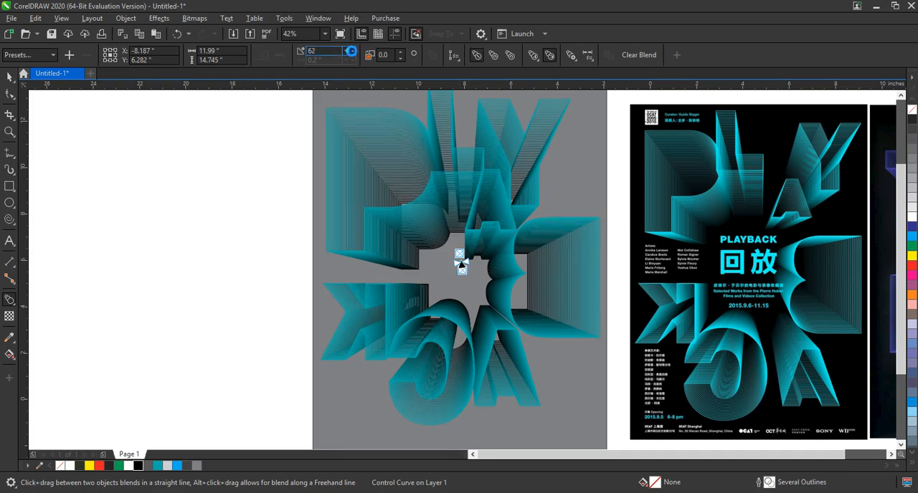
click(352, 51)
click(351, 51)
click(351, 51)
click(352, 50)
click(351, 51)
- Break the lettering blend apart
click(9, 78)
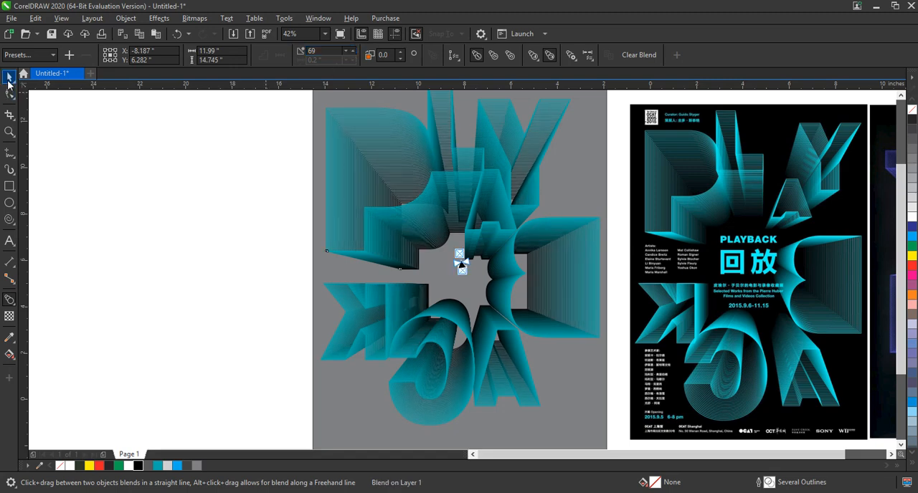
click(125, 18)
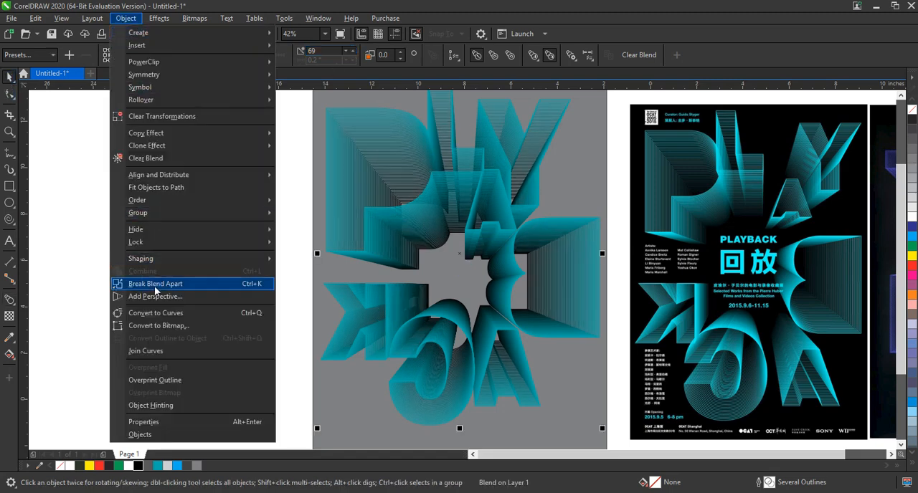
click(154, 282)
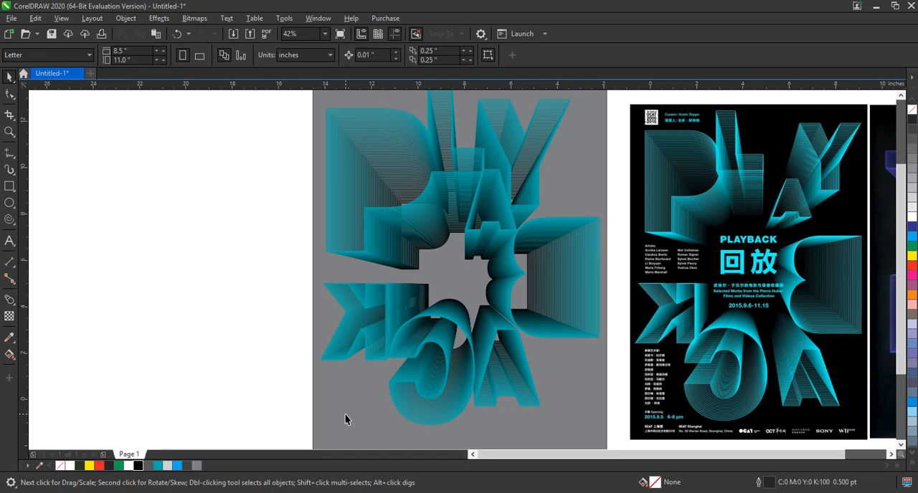
- Unlock the gray background rectangle and fill it with black
right_click(345, 415)
click(362, 436)
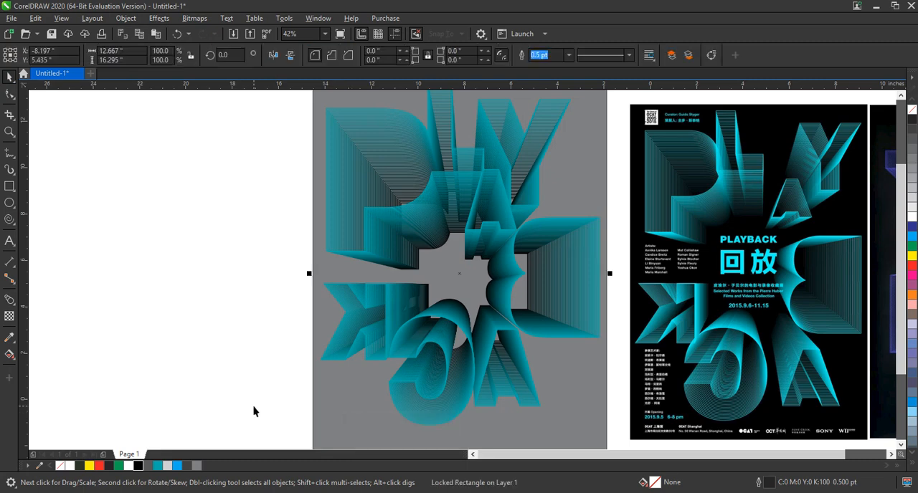
click(135, 464)
click(223, 323)
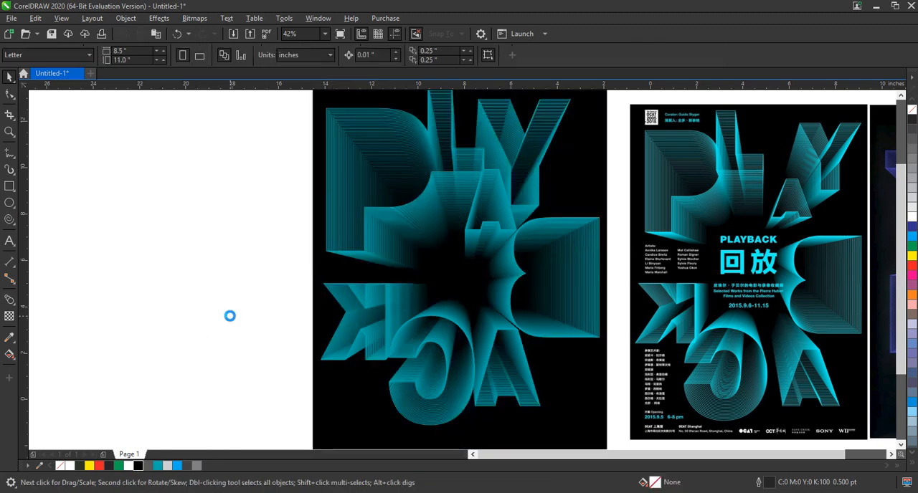
- Preview the blended lettering full screen and compare its line effect with the teal reference poster
scroll(230, 317, down, 2)
click(9, 132)
drag(260, 206, 490, 360)
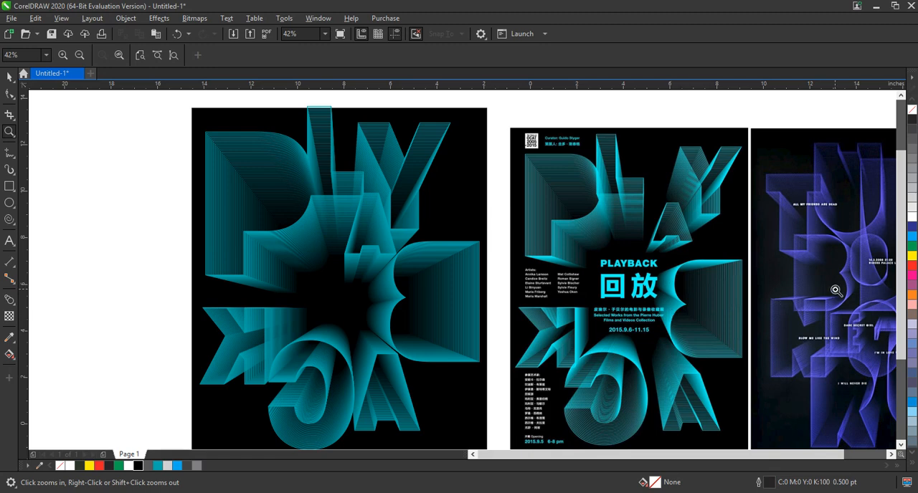
key(F9)
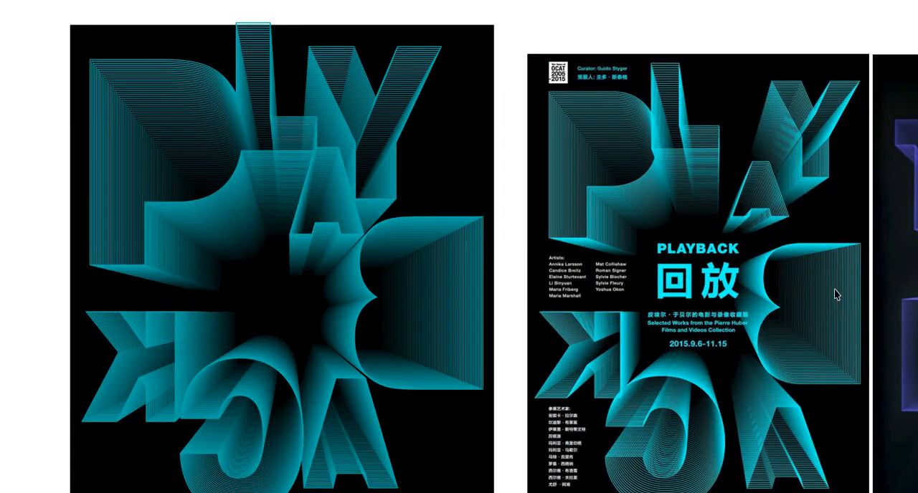
click(613, 267)
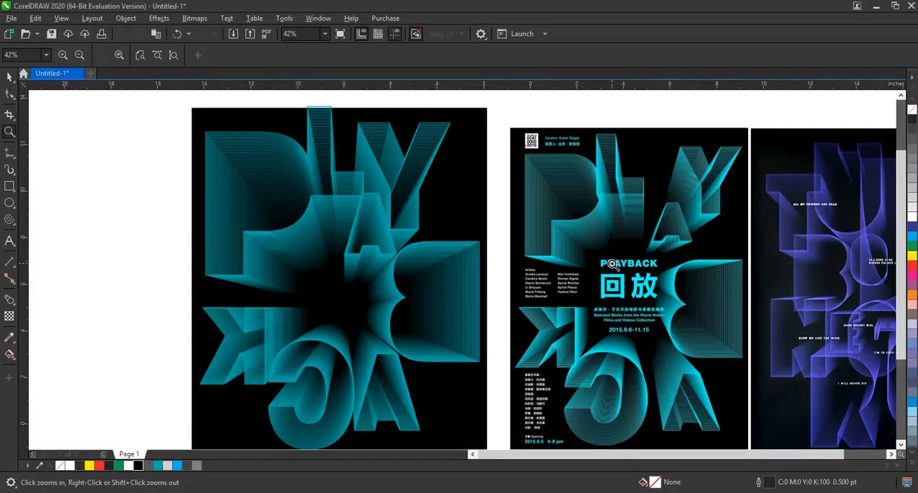